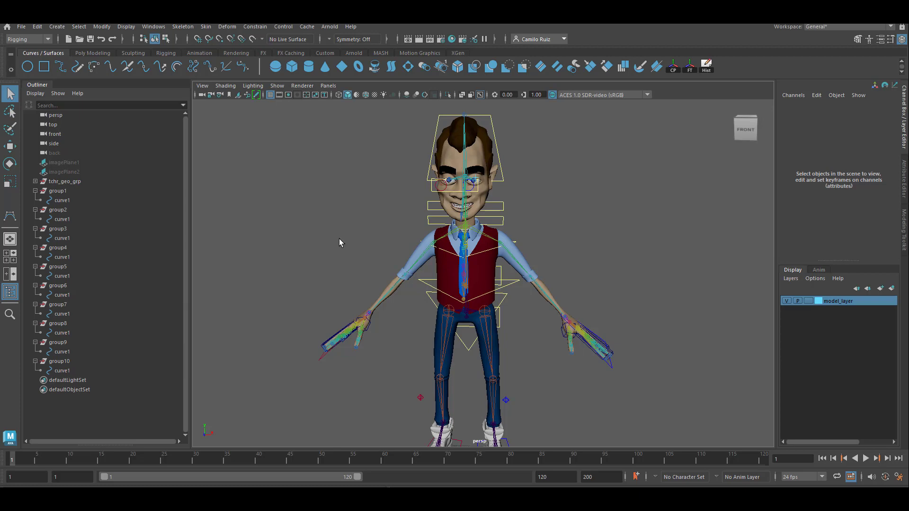
- Rename the control curve around the character's left thumb as anim_l_thumb01
{"action": "scroll", "coordinate": [378, 331], "scroll_direction": "up", "scroll_amount": 6}
{"action": "left_click", "coordinate": [678, 408]}
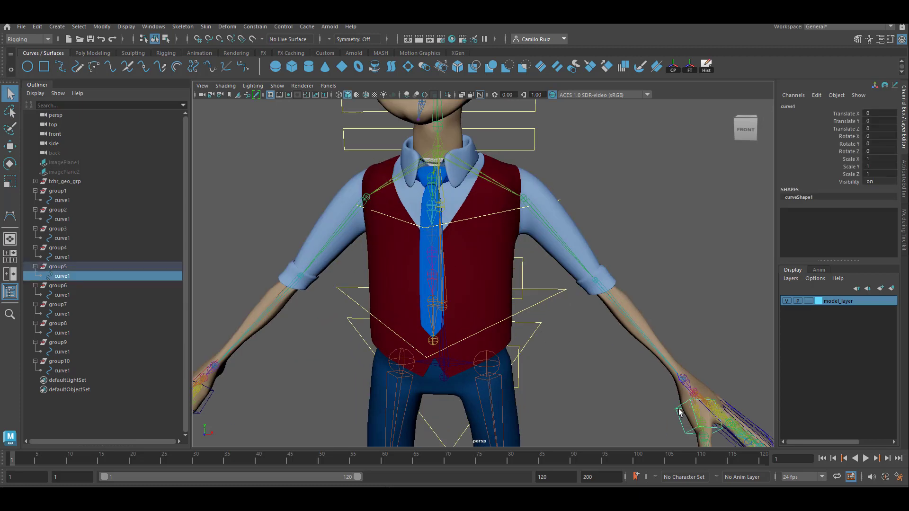
{"action": "key", "text": "f"}
{"action": "left_click", "coordinate": [827, 107]}
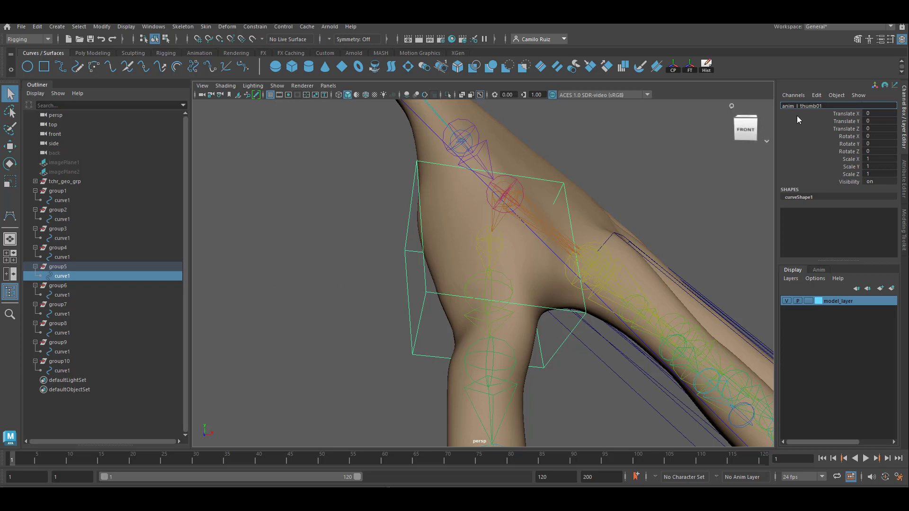
{"action": "left_click_drag", "start_coordinate": [823, 106], "coordinate": [756, 105]}
{"action": "key", "text": "ctrl+c"}
{"action": "type", "text": "anim_l_thumb01"}
{"action": "key", "text": "Return"}
- Rename the left thumb control's parent group, group5, as grp_anim_l_thumb01
{"action": "left_click", "coordinate": [65, 269]}
{"action": "double_click", "coordinate": [790, 107]}
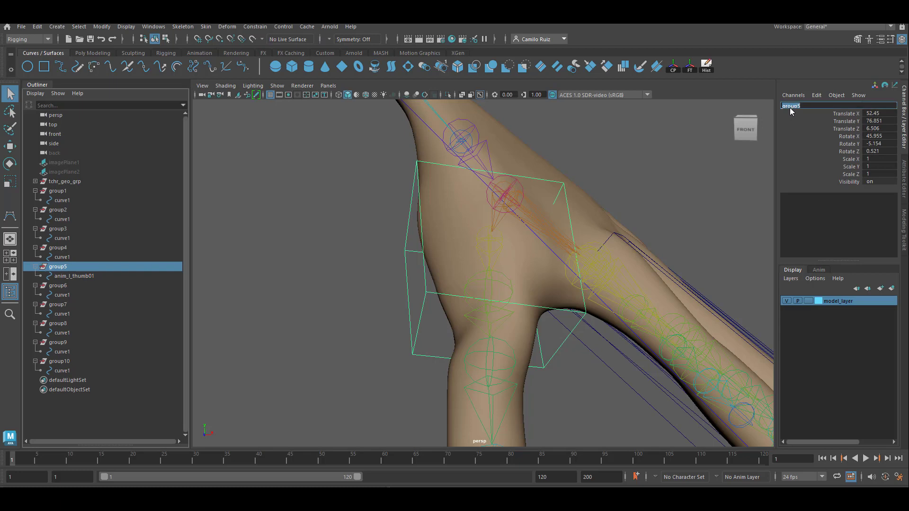
{"action": "type", "text": "grp_anim_l_thumb01"}
{"action": "key", "text": "Return"}
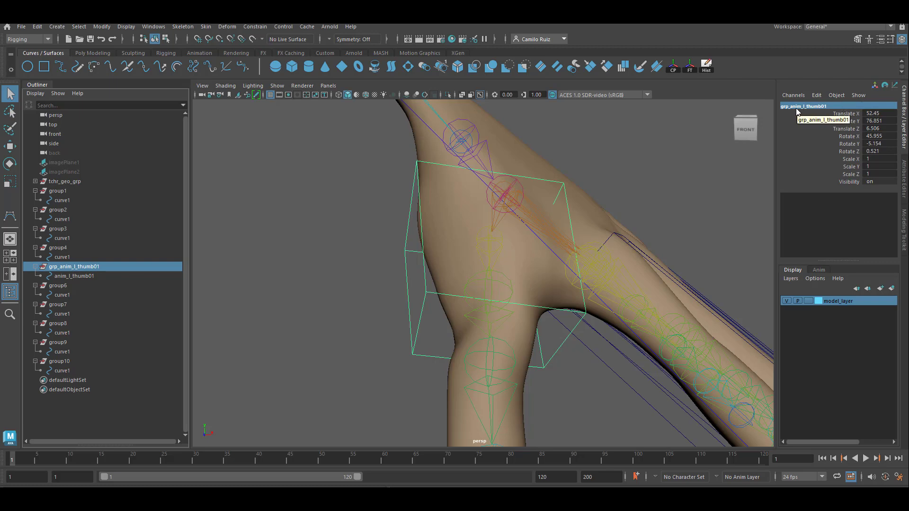
- Rename the left pinky control curve under group4 as anim_l_pinky01
{"action": "left_click", "coordinate": [65, 257]}
{"action": "scroll", "coordinate": [505, 265], "scroll_direction": "down", "scroll_amount": 5}
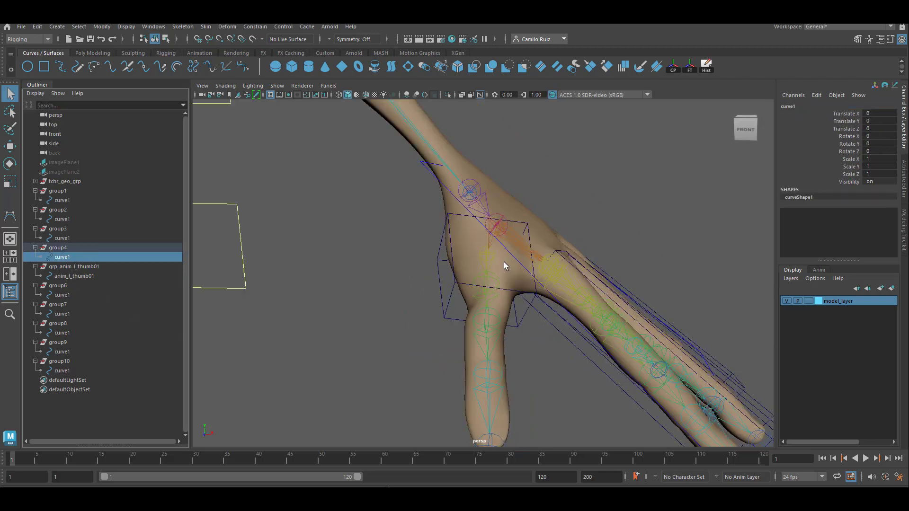
{"action": "left_click_drag", "start_coordinate": [505, 266], "coordinate": [341, 289], "text": "alt"}
{"action": "left_click", "coordinate": [843, 105]}
{"action": "key", "text": "ctrl+v"}
{"action": "key", "text": "Left"}
{"action": "key", "text": "Left"}
{"action": "key", "text": "shift+Left"}
{"action": "key", "text": "shift+Left"}
{"action": "key", "text": "shift+Left"}
{"action": "key", "text": "shift+Left"}
{"action": "key", "text": "shift+Left"}
{"action": "type", "text": "pinky"}
{"action": "key", "text": "ctrl+a"}
{"action": "key", "text": "ctrl+c"}
{"action": "key", "text": "Return"}
- Rename the left pinky control's parent group, group4, as grpanim_l_pinky01
{"action": "left_click", "coordinate": [90, 249]}
{"action": "left_click", "coordinate": [839, 106]}
{"action": "type", "text": "grp"}
{"action": "key", "text": "ctrl+v"}
{"action": "key", "text": "Return"}
- Rename the left ring finger control curve under group3 as anim_l_ring01
{"action": "left_click", "coordinate": [99, 257]}
{"action": "left_click", "coordinate": [99, 238]}
{"action": "left_click", "coordinate": [848, 105]}
{"action": "key", "text": "ctrl+v"}
{"action": "key", "text": "Left"}
{"action": "key", "text": "Left"}
{"action": "key", "text": "shift+Left"}
{"action": "key", "text": "shift+Left"}
{"action": "key", "text": "shift+Left"}
{"action": "key", "text": "shift+Left"}
{"action": "key", "text": "shift+Left"}
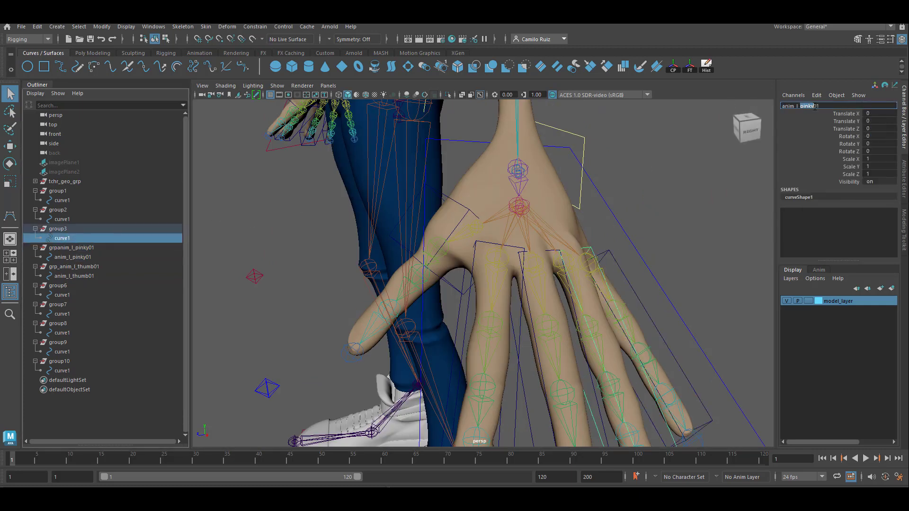
{"action": "type", "text": "ring"}
{"action": "key", "text": "ctrl+a"}
{"action": "key", "text": "ctrl+c"}
{"action": "key", "text": "Return"}
- Rename the left ring finger control's parent group, group3, as grp_anim_l_ring01
{"action": "double_click", "coordinate": [78, 230]}
{"action": "left_click", "coordinate": [798, 107]}
{"action": "type", "text": "grp_"}
{"action": "key", "text": "ctrl+v"}
{"action": "key", "text": "Return"}
- Rename the left middle finger control curve under group2 as anim_l_middle01
{"action": "left_click", "coordinate": [87, 219]}
{"action": "left_click", "coordinate": [847, 106]}
{"action": "key", "text": "ctrl+v"}
{"action": "key", "text": "Left"}
{"action": "key", "text": "Left"}
{"action": "key", "text": "shift+Left"}
{"action": "key", "text": "shift+Left"}
{"action": "key", "text": "shift+Left"}
{"action": "key", "text": "shift+Left"}
{"action": "type", "text": "middle"}
{"action": "key", "text": "ctrl+a"}
{"action": "key", "text": "ctrl+c"}
{"action": "key", "text": "Return"}
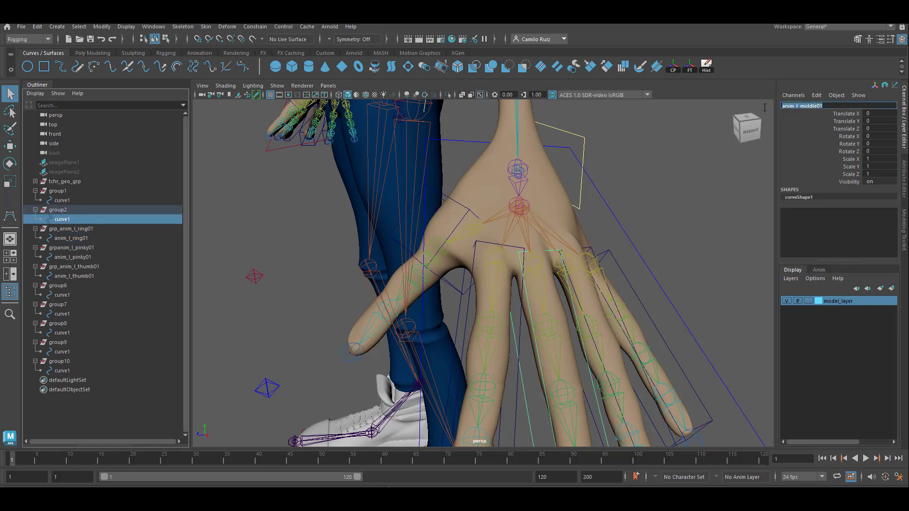
- Rename the left middle finger control's parent group, group2, as grp_anim_l_middle01
{"action": "double_click", "coordinate": [78, 210]}
{"action": "type", "text": "grp_"}
{"action": "key", "text": "ctrl+v"}
{"action": "key", "text": "Return"}
- Rename the left index finger control curve under group1 as anim_l_index01
{"action": "double_click", "coordinate": [79, 201]}
{"action": "key", "text": "ctrl+v"}
{"action": "key", "text": "Left"}
{"action": "key", "text": "Left"}
{"action": "key", "text": "shift+Left"}
{"action": "key", "text": "shift+Left"}
{"action": "key", "text": "shift+Left"}
{"action": "key", "text": "shift+Left"}
{"action": "key", "text": "shift+Left"}
{"action": "key", "text": "shift+Left"}
{"action": "key", "text": "BackSpace"}
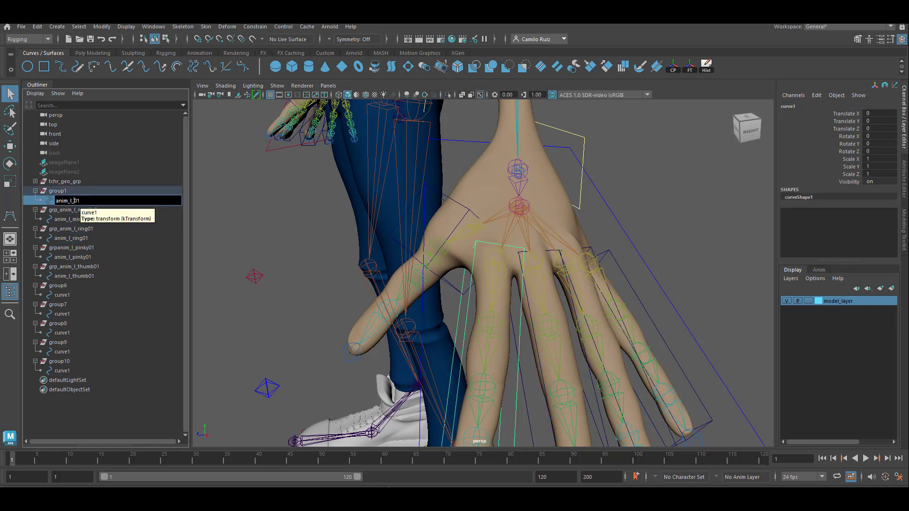
{"action": "key", "text": "ctrl+a"}
{"action": "key", "text": "ctrl+c"}
{"action": "key", "text": "Return"}
- Rename the left index finger control's parent group, group1, as grp_anim_l_index01
{"action": "double_click", "coordinate": [74, 191]}
{"action": "type", "text": "grp_"}
{"action": "key", "text": "ctrl+v"}
{"action": "key", "text": "Return"}
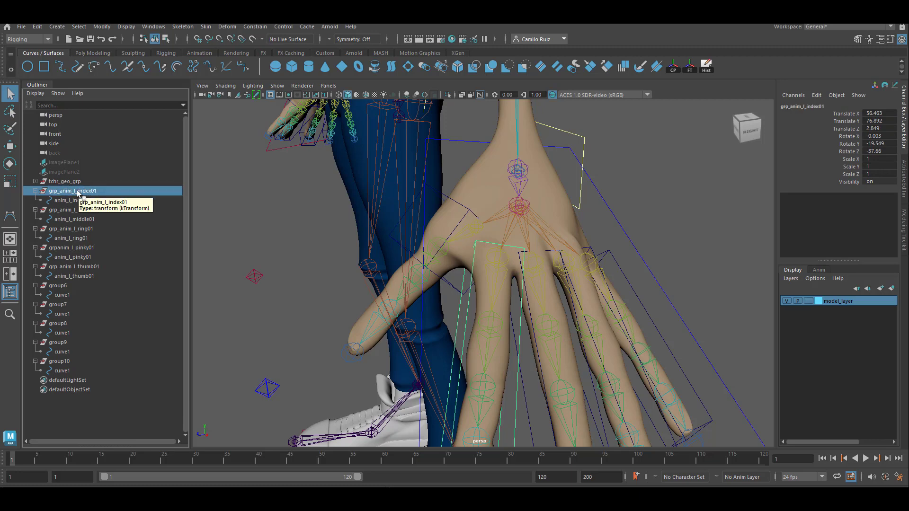
- Rename the right thumb control curve under group6 as anim_r_thumb01
{"action": "left_click_drag", "start_coordinate": [544, 304], "coordinate": [575, 202], "text": "alt"}
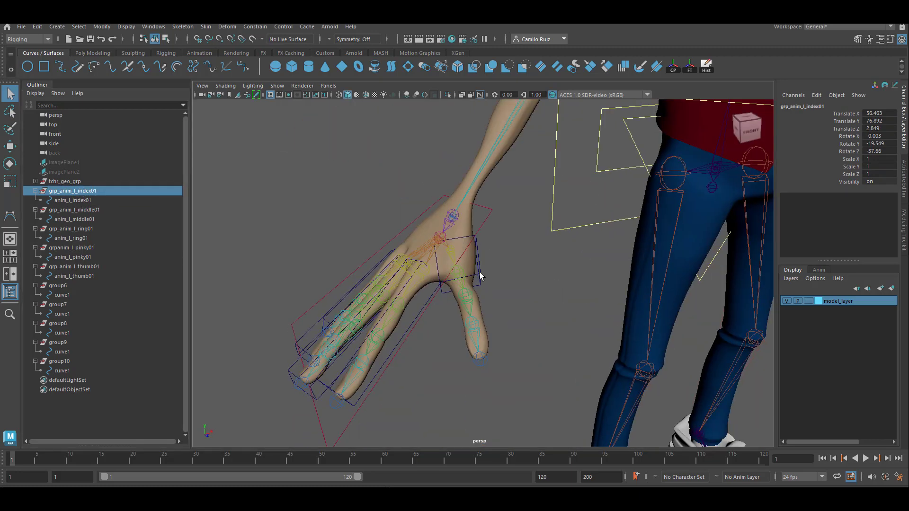
{"action": "left_click", "coordinate": [480, 275]}
{"action": "double_click", "coordinate": [68, 296]}
{"action": "key", "text": "ctrl+v"}
{"action": "key", "text": "Left"}
{"action": "key", "text": "Left"}
{"action": "key", "text": "shift+Left"}
{"action": "key", "text": "shift+Left"}
{"action": "key", "text": "shift+Left"}
{"action": "key", "text": "shift+Left"}
{"action": "key", "text": "shift+Left"}
{"action": "type", "text": "thumb"}
{"action": "key", "text": "Left"}
{"action": "key", "text": "Left"}
{"action": "key", "text": "Left"}
{"action": "key", "text": "Left"}
{"action": "key", "text": "Left"}
{"action": "key", "text": "Left"}
{"action": "key", "text": "BackSpace"}
{"action": "type", "text": "r"}
{"action": "key", "text": "ctrl+a"}
{"action": "key", "text": "ctrl+c"}
{"action": "key", "text": "Return"}
- Rename the right thumb control's parent group, group6, as grp_anim_r_thumb01
{"action": "double_click", "coordinate": [58, 286]}
{"action": "type", "text": "grp_"}
{"action": "key", "text": "ctrl+v"}
{"action": "key", "text": "Return"}
- Rename the right index finger control curve as anim_r_index01 and its parent group10 as grp_anim_r_index01
{"action": "double_click", "coordinate": [62, 371]}
{"action": "type", "text": "anim_r_index01"}
{"action": "key", "text": "ctrl+a"}
{"action": "key", "text": "Return"}
{"action": "double_click", "coordinate": [59, 362]}
{"action": "type", "text": "grp_anim_r_index01"}
{"action": "key", "text": "Return"}
- Rename the right middle finger control curve as anim_r_middle01 and its parent group9 as grp_anim_r_middle01
{"action": "double_click", "coordinate": [62, 352]}
{"action": "type", "text": "anim_r_middle01"}
{"action": "key", "text": "Return"}
{"action": "double_click", "coordinate": [57, 343]}
{"action": "type", "text": "grp_anim_r_middle01"}
{"action": "key", "text": "Return"}
- Rename the right ring finger control curve as anim_r_ring01 and its parent group8 as grp_anim_r_ring01
{"action": "left_click_drag", "start_coordinate": [379, 303], "coordinate": [455, 284], "text": "alt"}
{"action": "left_click", "coordinate": [416, 404]}
{"action": "double_click", "coordinate": [70, 333]}
{"action": "type", "text": "anim_r_ring01"}
{"action": "key", "text": "ctrl+a"}
{"action": "key", "text": "Return"}
{"action": "double_click", "coordinate": [58, 323]}
{"action": "type", "text": "grp_anim_r_ring01"}
{"action": "key", "text": "Return"}
- Rename the right pinky control curve as anim_r_pinky01 and its parent group7 as grp_anim_r_pinky01
{"action": "double_click", "coordinate": [62, 314]}
{"action": "type", "text": "anim_r_pinky01"}
{"action": "key", "text": "ctrl+a"}
{"action": "key", "text": "Return"}
{"action": "double_click", "coordinate": [58, 304]}
{"action": "type", "text": "grp_anim_r_pinky01"}
{"action": "key", "text": "Return"}
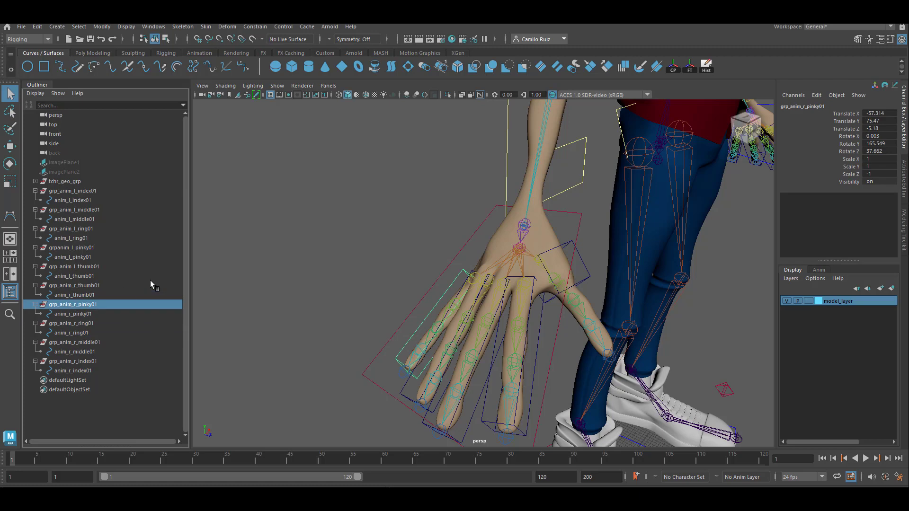
- Enable drawing overrides on the right index, ring, middle and pinky controls and set their index color to red
{"action": "left_click", "coordinate": [71, 371]}
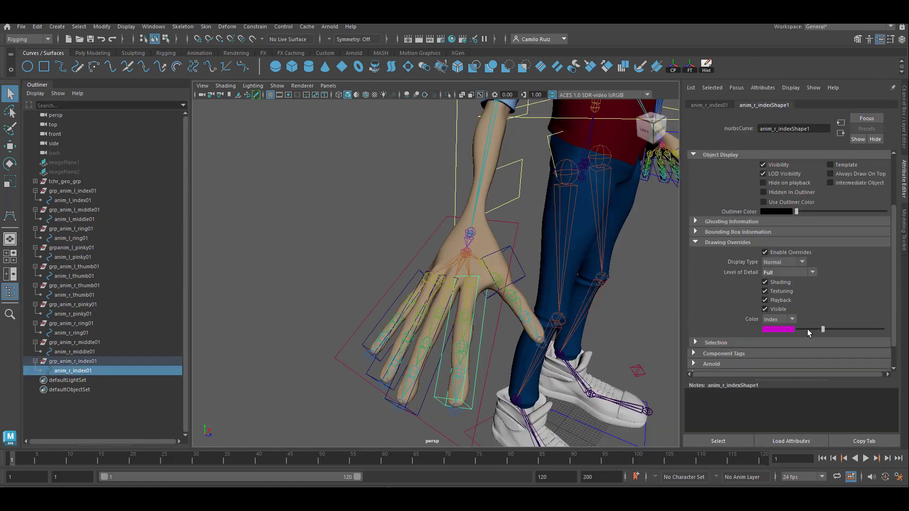
{"action": "left_click", "coordinate": [809, 330]}
{"action": "left_click", "coordinate": [402, 407]}
{"action": "left_click", "coordinate": [765, 252]}
{"action": "left_click", "coordinate": [380, 383]}
{"action": "left_click", "coordinate": [765, 253]}
{"action": "left_click", "coordinate": [367, 347]}
{"action": "left_click", "coordinate": [402, 408]}
{"action": "left_click", "coordinate": [808, 331]}
{"action": "key", "text": "ctrl+z"}
{"action": "key", "text": "ctrl+z"}
{"action": "key", "text": "ctrl+z"}
{"action": "key", "text": "ctrl+z"}
{"action": "key", "text": "ctrl+z"}
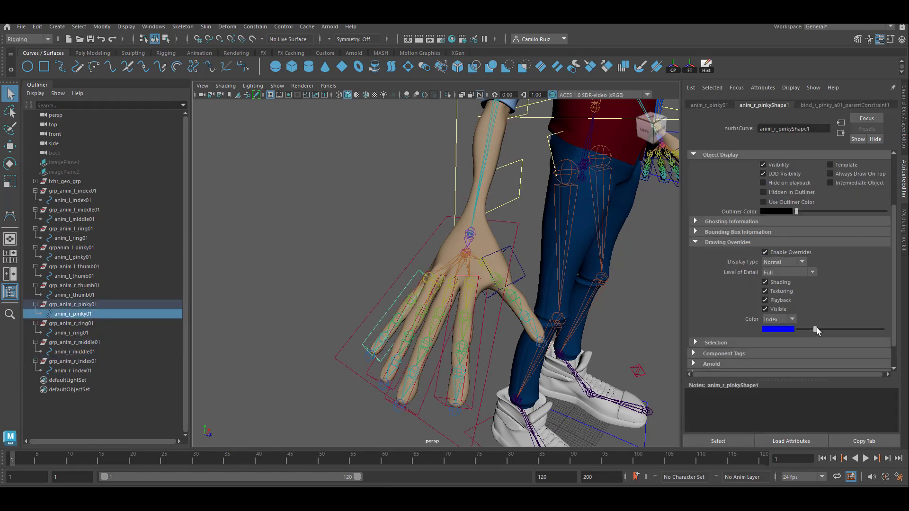
- Enable drawing overrides on the left-hand finger controls and give them a blue index color
{"action": "left_click", "coordinate": [419, 279]}
{"action": "left_click", "coordinate": [765, 253]}
{"action": "left_click", "coordinate": [531, 368]}
{"action": "left_click", "coordinate": [766, 252]}
{"action": "left_click", "coordinate": [539, 380]}
{"action": "left_click", "coordinate": [766, 252]}
{"action": "left_click", "coordinate": [567, 339]}
{"action": "left_click", "coordinate": [552, 313]}
{"action": "key", "text": "ctrl+z"}
{"action": "key", "text": "ctrl+z"}
{"action": "key", "text": "ctrl+z"}
{"action": "key", "text": "ctrl+z"}
{"action": "key", "text": "ctrl+z"}
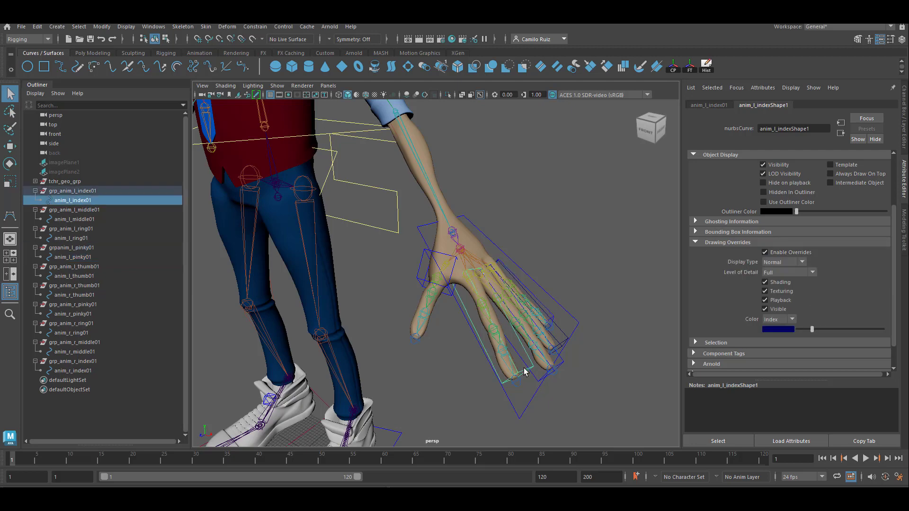
- Group the five left finger control groups, from thumb to index, under one new parent group
{"action": "middle_click_drag", "start_coordinate": [575, 297], "coordinate": [520, 324], "text": "alt"}
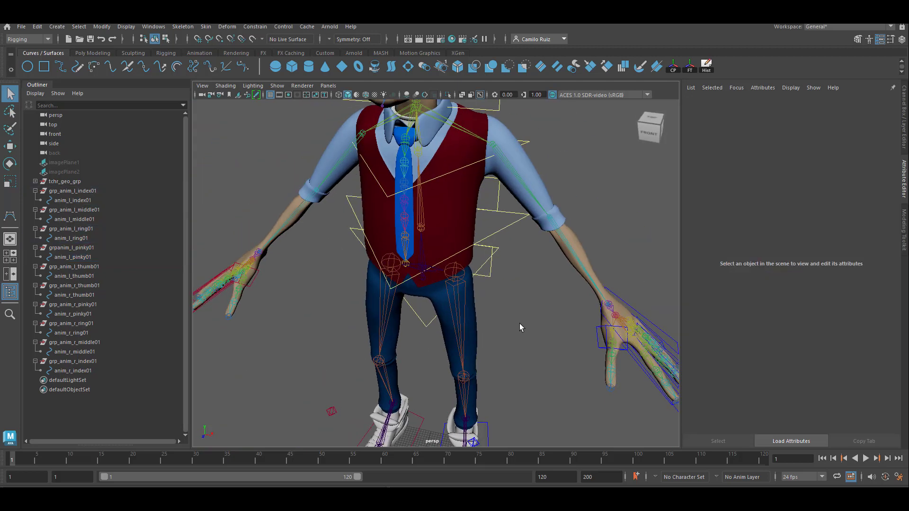
{"action": "key", "text": "ctrl+z"}
{"action": "key", "text": "ctrl+z"}
{"action": "key", "text": "ctrl+z"}
{"action": "left_click", "coordinate": [497, 333], "text": "shift"}
{"action": "left_click", "coordinate": [89, 266]}
{"action": "left_click", "coordinate": [82, 248], "text": "ctrl"}
{"action": "left_click", "coordinate": [77, 228], "text": "ctrl"}
{"action": "left_click", "coordinate": [77, 210], "text": "ctrl"}
{"action": "left_click", "coordinate": [78, 190], "text": "ctrl"}
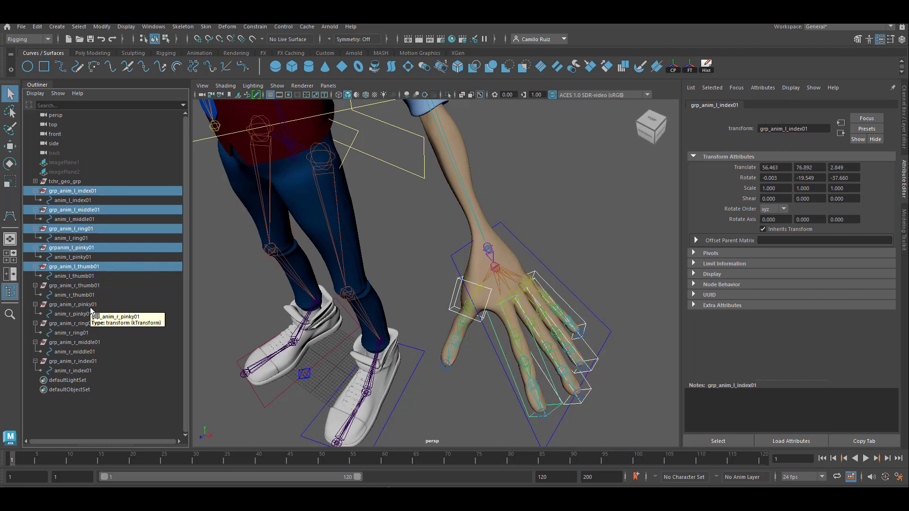
{"action": "key", "text": "ctrl+g"}
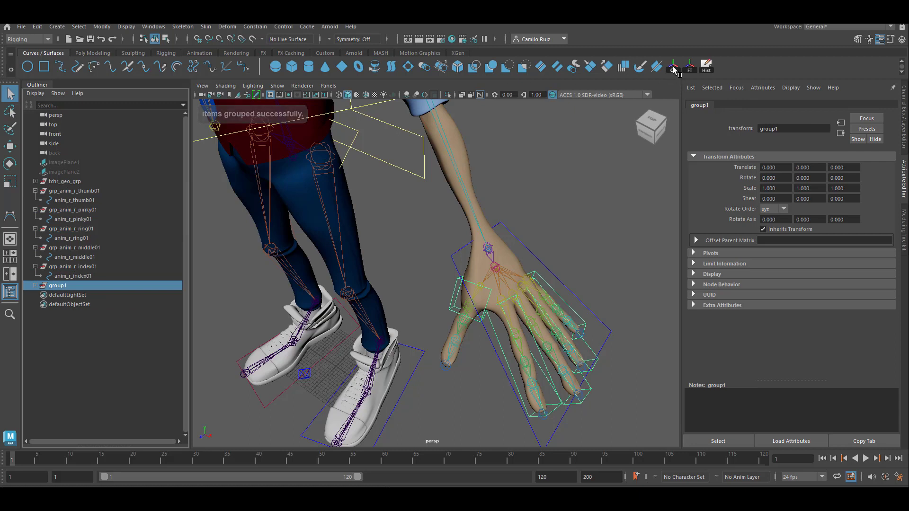
- Rename the new group of left finger controls as grp_l_animFingers01
{"action": "key", "text": "w"}
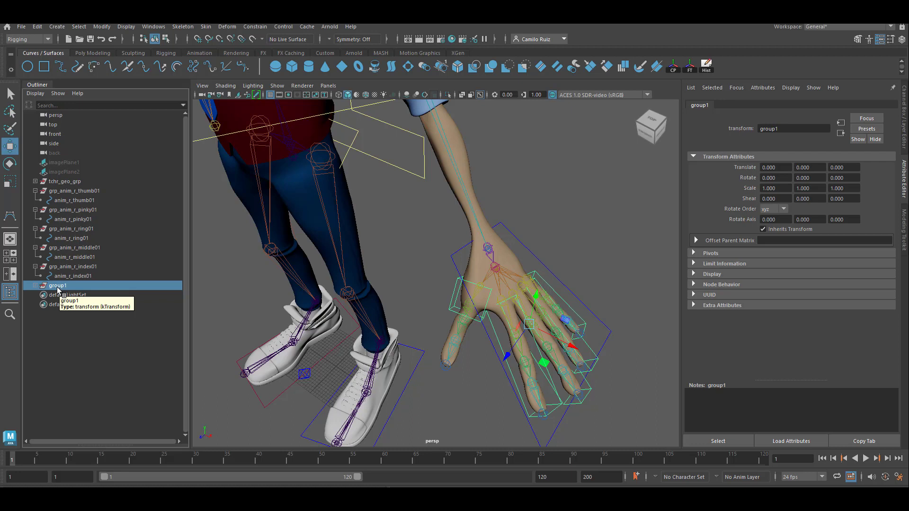
{"action": "double_click", "coordinate": [58, 287]}
{"action": "type", "text": "grp_l_animFinger"}
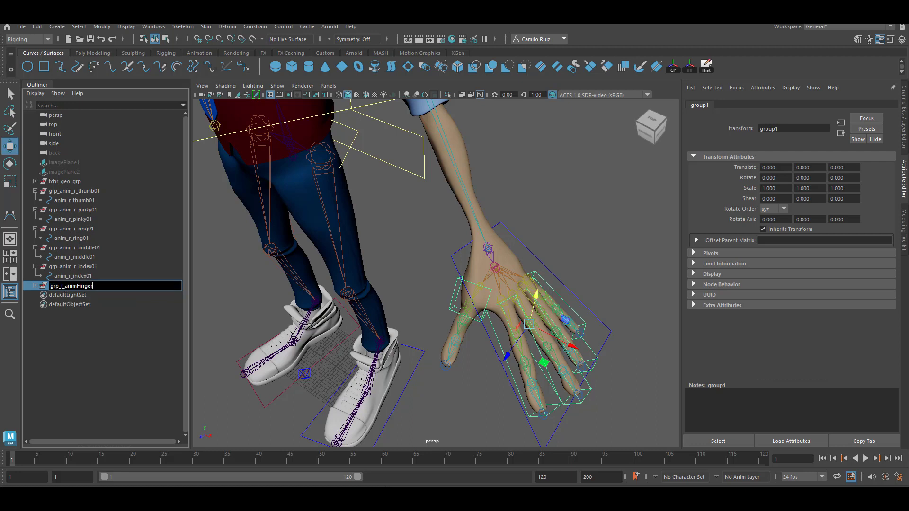
{"action": "type", "text": "s01"}
{"action": "key", "text": "Return"}
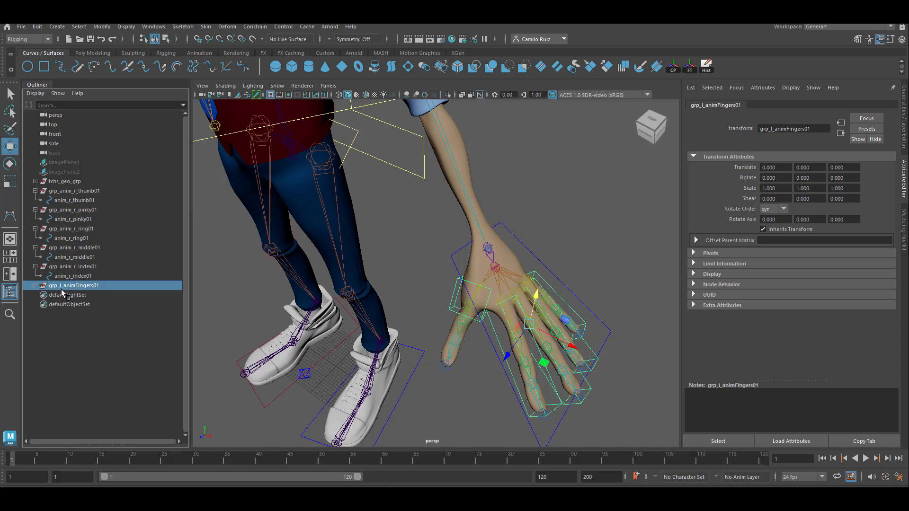
- Group the five right finger control groups together and name the new group grp_r_animFingers01
{"action": "left_click", "coordinate": [71, 267]}
{"action": "left_click", "coordinate": [74, 248], "text": "ctrl"}
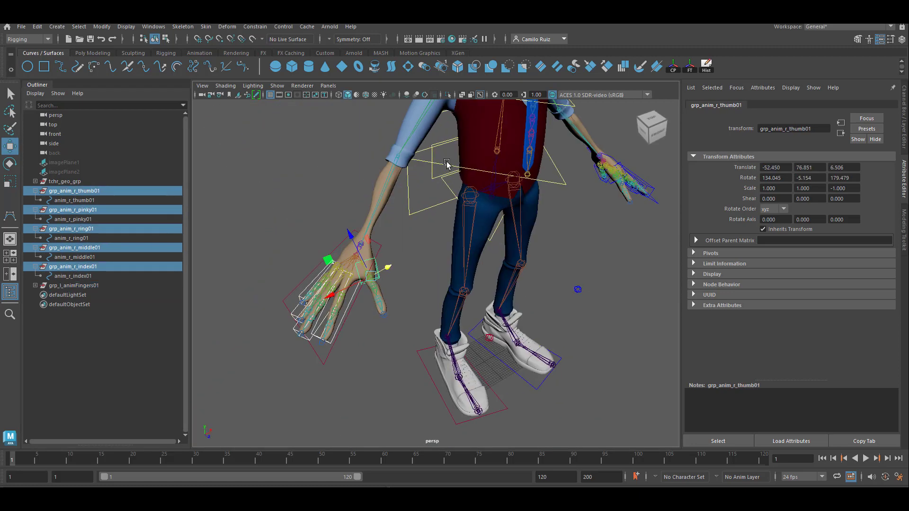
{"action": "key", "text": "ctrl+g"}
{"action": "double_click", "coordinate": [60, 201]}
{"action": "type", "text": "grp_r_animFingers"}
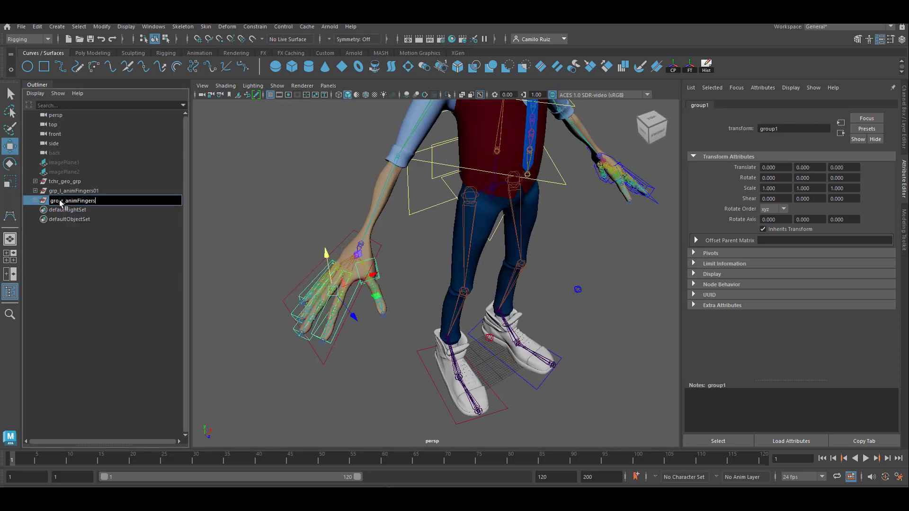
{"action": "type", "text": "01"}
{"action": "key", "text": "Return"}
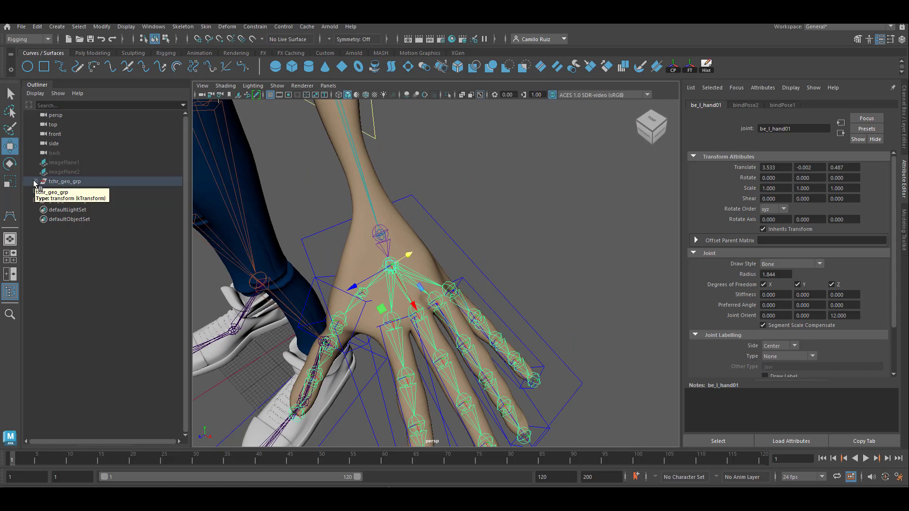
- Expand the tchr_geo_grp hierarchy through the skeleton down to the joints of the left arm and hand
{"action": "left_click", "coordinate": [35, 182]}
{"action": "left_click", "coordinate": [41, 295]}
{"action": "left_click", "coordinate": [46, 304]}
{"action": "left_click", "coordinate": [53, 314]}
{"action": "left_click", "coordinate": [58, 323]}
{"action": "scroll", "coordinate": [81, 326], "scroll_direction": "down", "scroll_amount": 2}
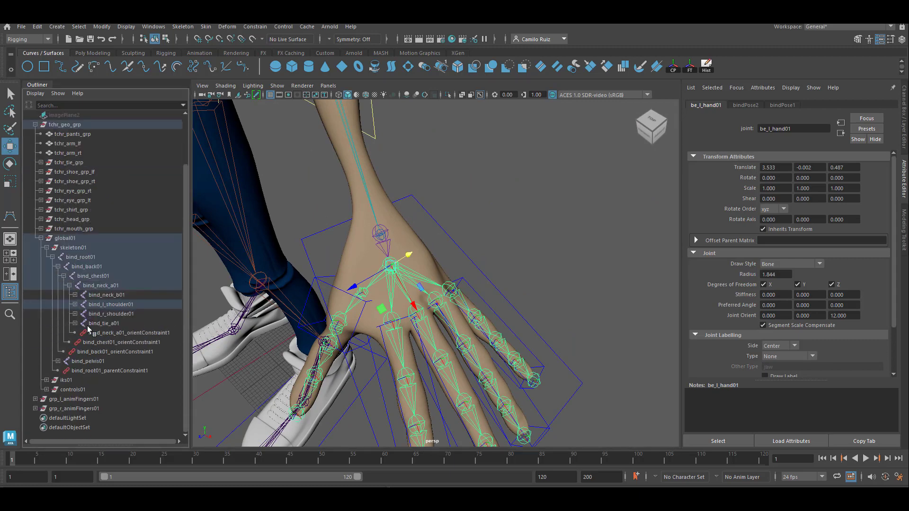
{"action": "left_click", "coordinate": [75, 304]}
{"action": "left_click", "coordinate": [132, 276]}
- Select the bind_l_handroot01 joint in the left hand and expand its finger joints
{"action": "scroll", "coordinate": [387, 267], "scroll_direction": "up", "scroll_amount": 8}
{"action": "left_click", "coordinate": [310, 237]}
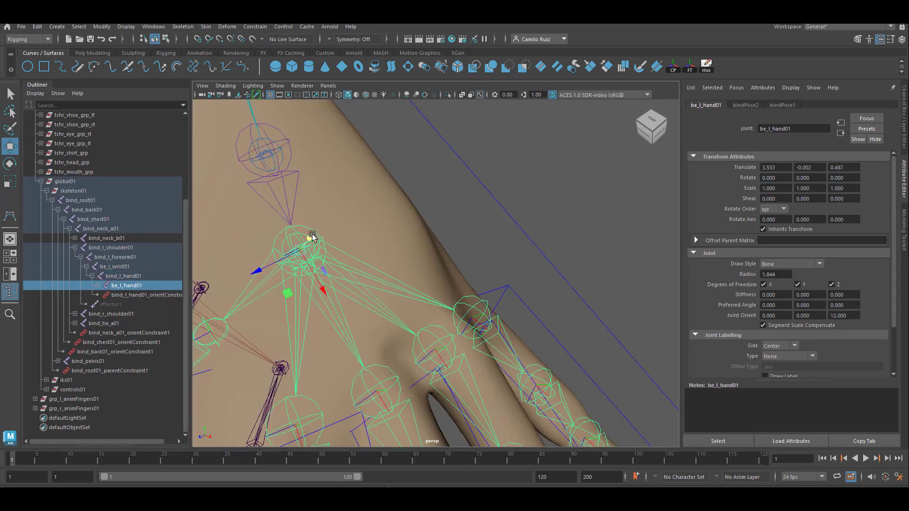
{"action": "middle_click_drag", "start_coordinate": [311, 239], "coordinate": [434, 251], "text": "alt"}
{"action": "scroll", "coordinate": [408, 244], "scroll_direction": "up", "scroll_amount": 8}
{"action": "left_click", "coordinate": [402, 241]}
{"action": "left_click", "coordinate": [97, 285]}
{"action": "scroll", "coordinate": [369, 294], "scroll_direction": "down", "scroll_amount": 15}
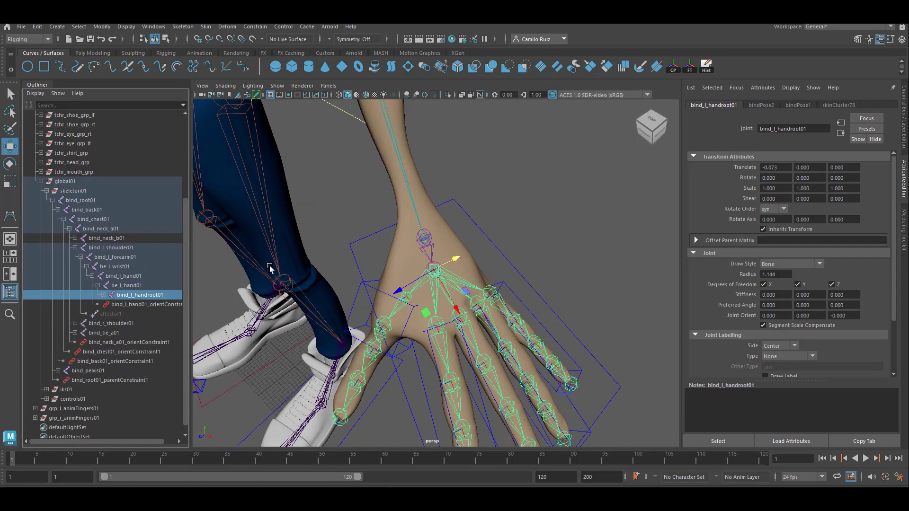
{"action": "left_click", "coordinate": [103, 295]}
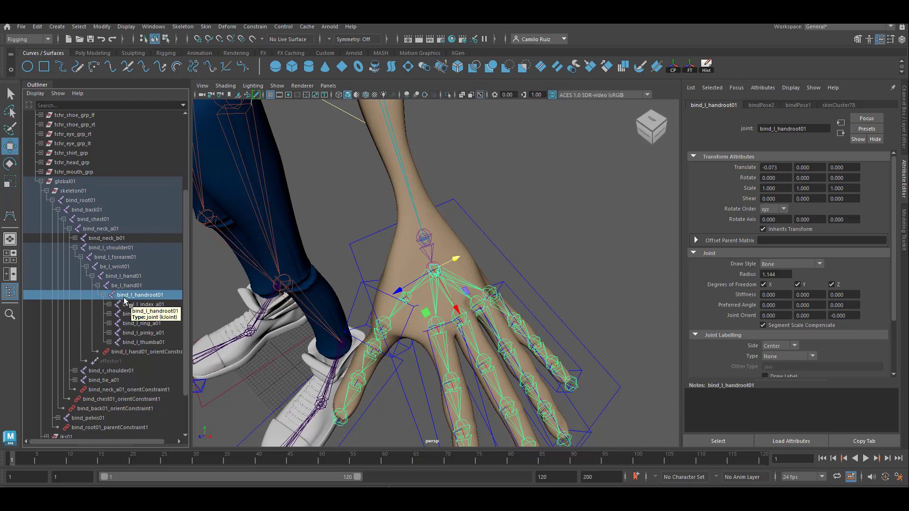
- Parent-constrain grp_l_animFingers01 to the bind_l_handroot01 joint with Maintain offset on and all translate and rotate axes
{"action": "scroll", "coordinate": [125, 303], "scroll_direction": "down", "scroll_amount": 2}
{"action": "left_click", "coordinate": [76, 399]}
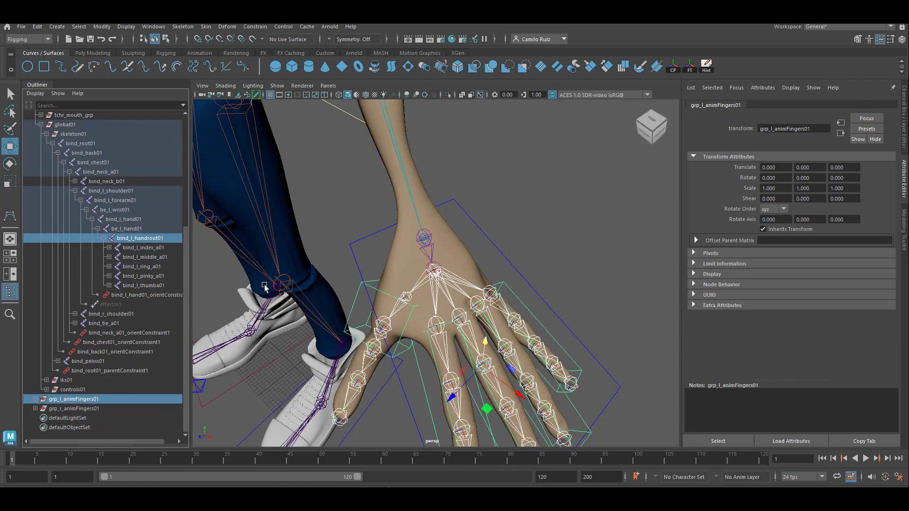
{"action": "left_click", "coordinate": [255, 27]}
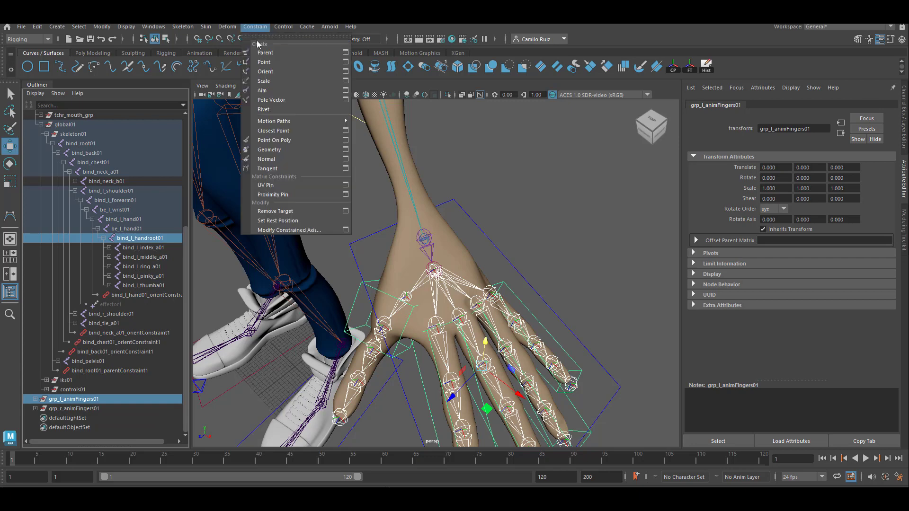
{"action": "left_click", "coordinate": [342, 51]}
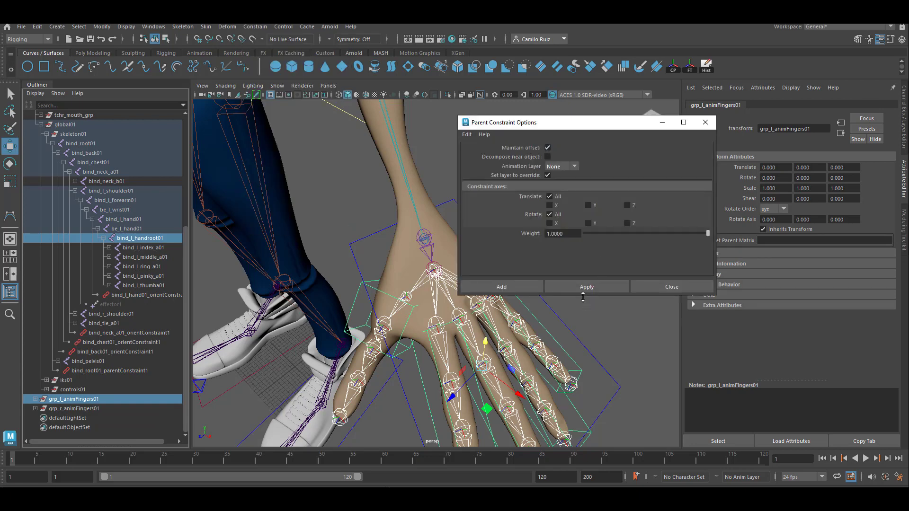
{"action": "left_click", "coordinate": [531, 288]}
- Parent grp_l_animFingers01 under the controls01 group
{"action": "scroll", "coordinate": [529, 299], "scroll_direction": "down", "scroll_amount": 3}
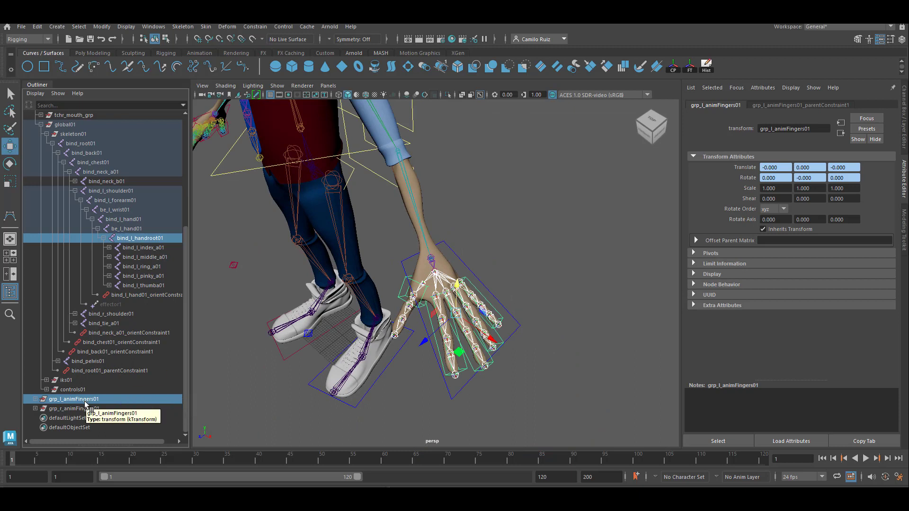
{"action": "key", "text": "Up"}
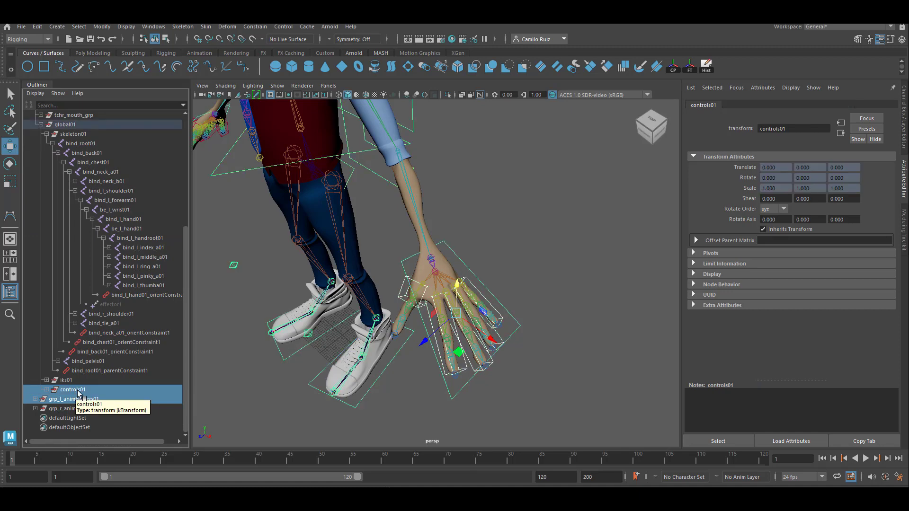
{"action": "key", "text": "p"}
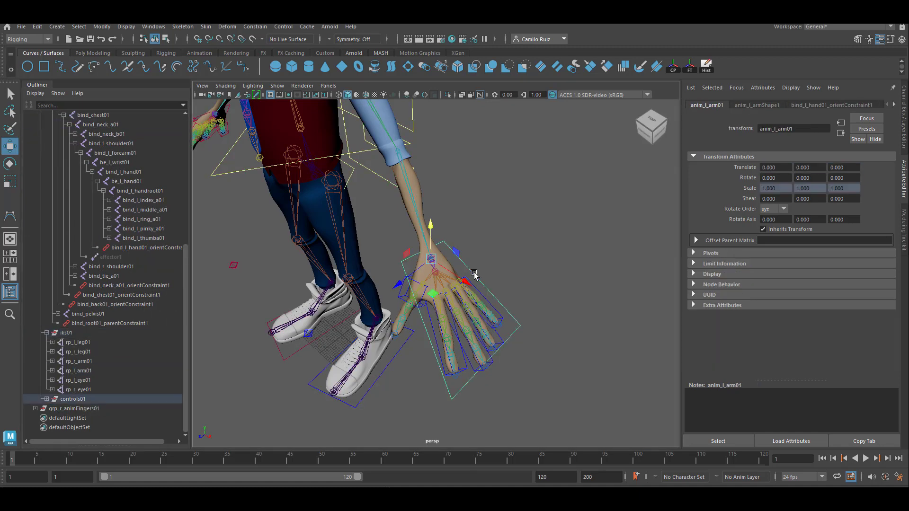
- Move the anim_l_arm01 control to test whether the left finger controls follow, and undo the move
{"action": "left_click_drag", "start_coordinate": [433, 258], "coordinate": [458, 207]}
{"action": "key", "text": "ctrl+z"}
{"action": "key", "text": "ctrl+z"}
- Expand the right shoulder hierarchy down to the hand and select the bind_r_handroot01 joint
{"action": "left_click_drag", "start_coordinate": [354, 258], "coordinate": [505, 259], "text": "alt"}
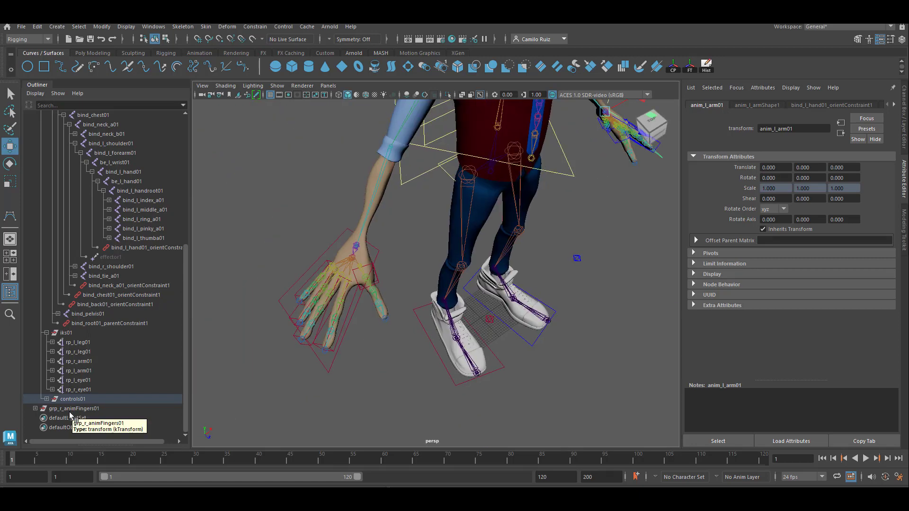
{"action": "left_click", "coordinate": [355, 248]}
{"action": "left_click", "coordinate": [75, 267]}
{"action": "left_click", "coordinate": [80, 276]}
{"action": "left_click", "coordinate": [87, 285]}
{"action": "left_click", "coordinate": [92, 295]}
{"action": "left_click", "coordinate": [97, 305]}
{"action": "left_click", "coordinate": [103, 314]}
{"action": "left_click", "coordinate": [153, 314]}
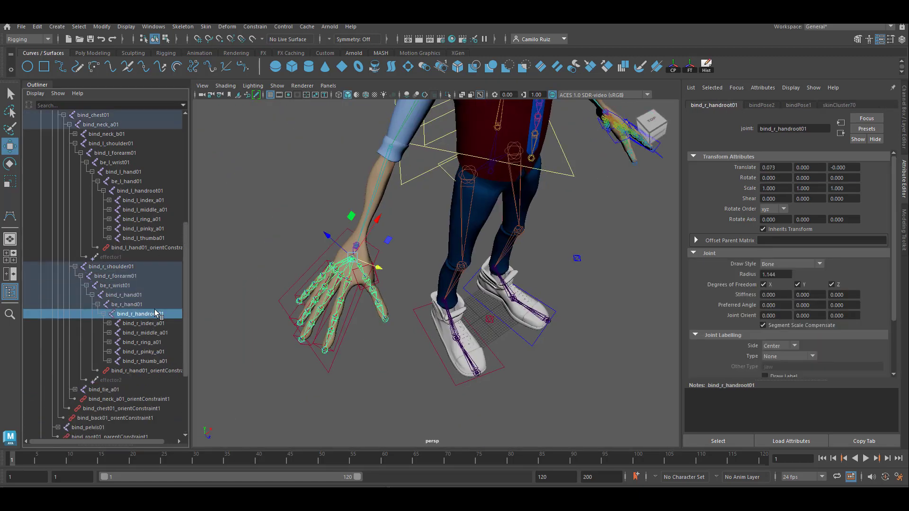
- Parent-constrain grp_r_animFingers01 to the bind_r_handroot01 joint with Maintain offset on and all translate and rotate axes
{"action": "scroll", "coordinate": [158, 352], "scroll_direction": "down", "scroll_amount": 4}
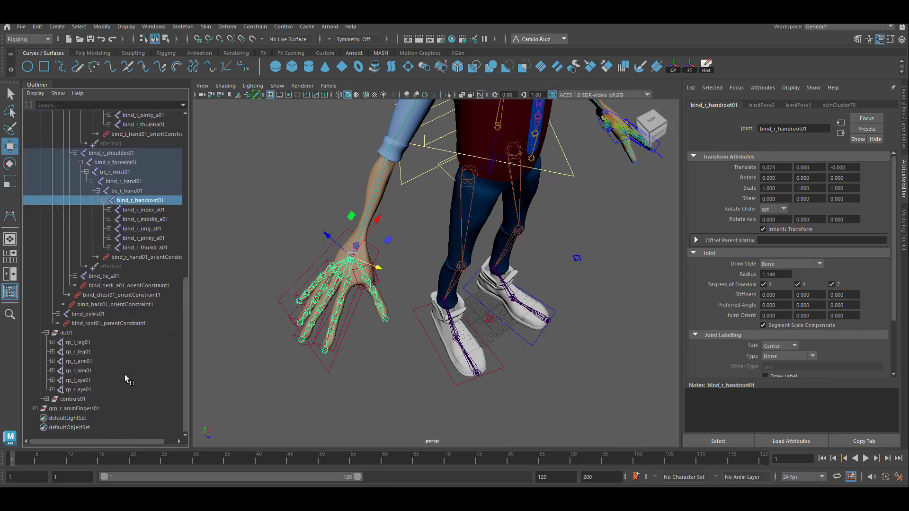
{"action": "left_click", "coordinate": [76, 408]}
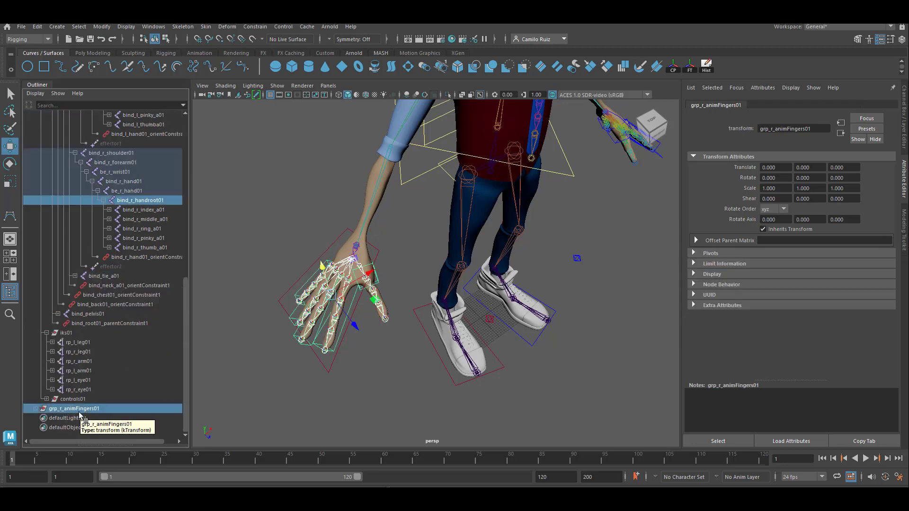
{"action": "left_click", "coordinate": [255, 28]}
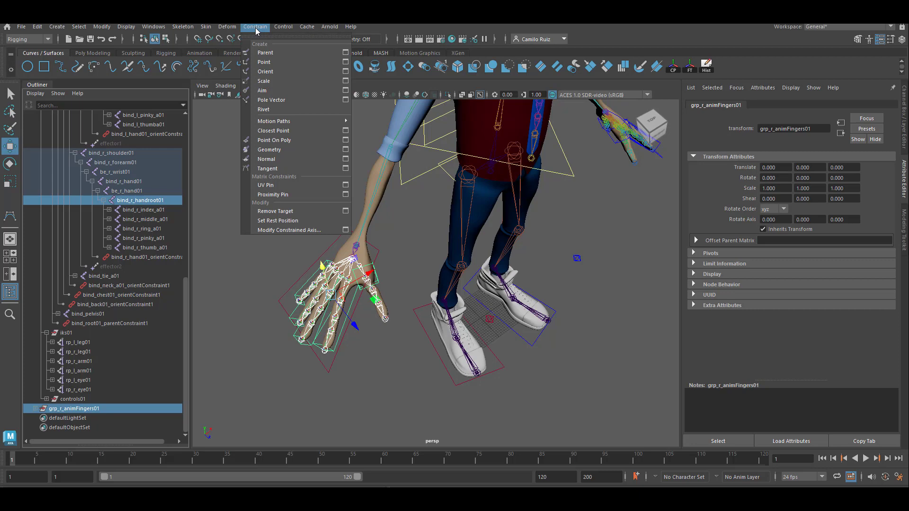
{"action": "left_click", "coordinate": [346, 52]}
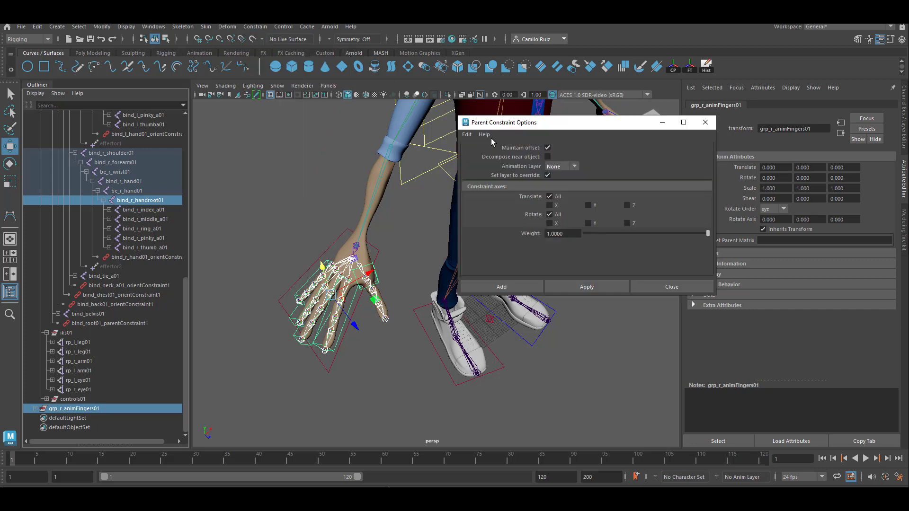
{"action": "left_click", "coordinate": [501, 287]}
- Parent grp_r_animFingers01 under the controls01 group, and select the anim_r_arm01 control
{"action": "left_click", "coordinate": [71, 409]}
{"action": "left_click", "coordinate": [77, 400], "text": "ctrl"}
{"action": "key", "text": "p"}
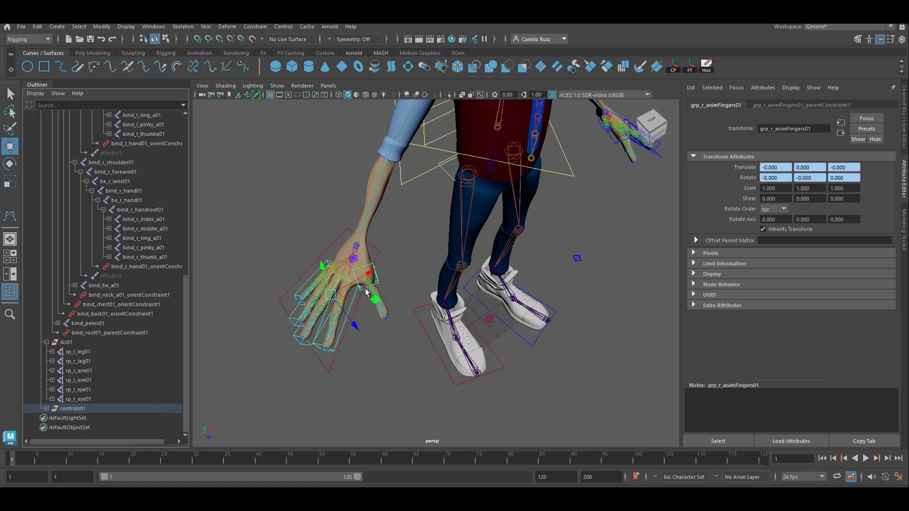
{"action": "left_click", "coordinate": [330, 251]}
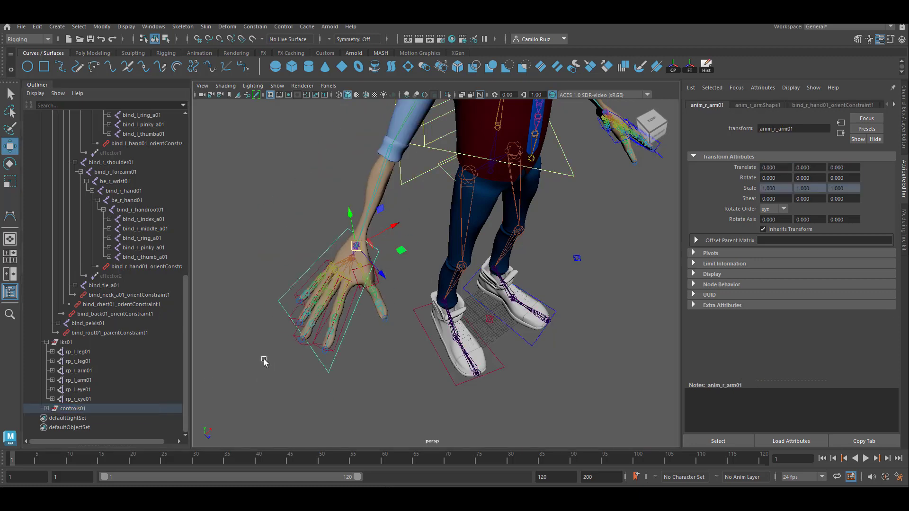
- Select the left index finger's base joint bind_l_index_a01 and expand its child joints in the hierarchy
{"action": "left_click_drag", "start_coordinate": [458, 266], "coordinate": [420, 266], "text": "alt"}
{"action": "scroll", "coordinate": [412, 284], "scroll_direction": "down", "scroll_amount": 4}
{"action": "left_click_drag", "start_coordinate": [402, 300], "coordinate": [389, 296], "text": "alt"}
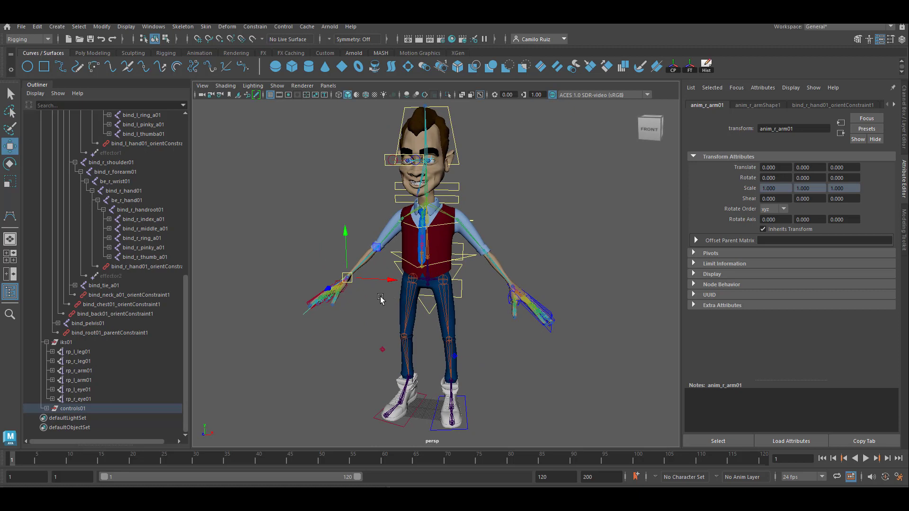
{"action": "left_click_drag", "start_coordinate": [555, 329], "coordinate": [526, 315], "text": "alt"}
{"action": "scroll", "coordinate": [526, 316], "scroll_direction": "up", "scroll_amount": 5}
{"action": "middle_click_drag", "start_coordinate": [544, 325], "coordinate": [339, 276], "text": "alt"}
{"action": "scroll", "coordinate": [339, 276], "scroll_direction": "down", "scroll_amount": 2}
{"action": "left_click_drag", "start_coordinate": [339, 276], "coordinate": [476, 313], "text": "alt"}
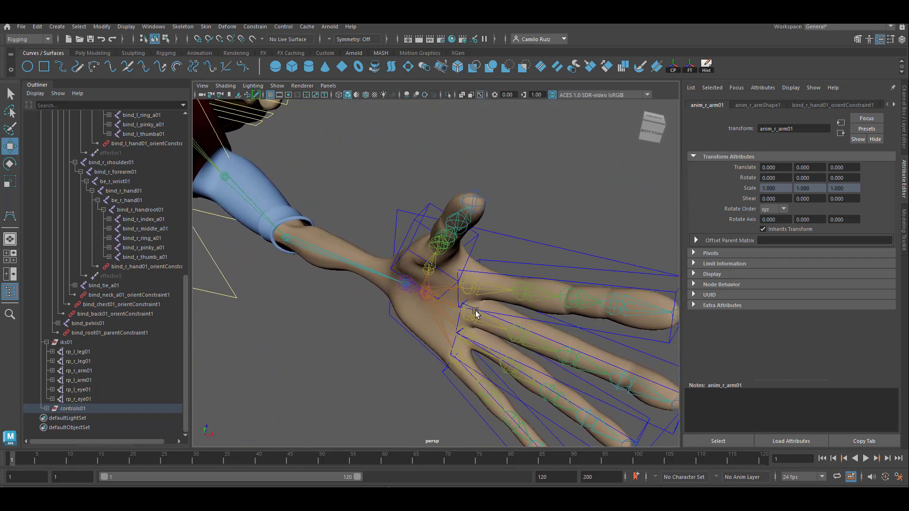
{"action": "left_click", "coordinate": [472, 286]}
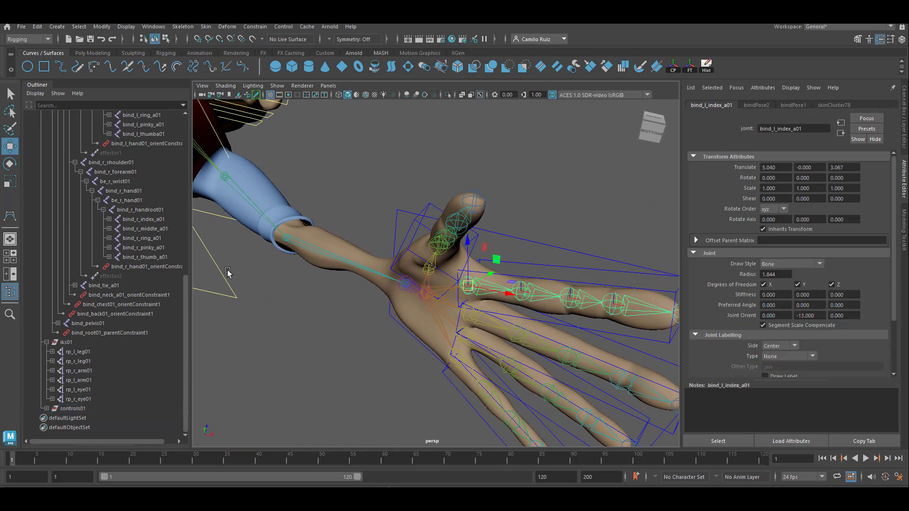
{"action": "scroll", "coordinate": [225, 268], "scroll_direction": "up", "scroll_amount": 5}
{"action": "scroll", "coordinate": [160, 277], "scroll_direction": "up", "scroll_amount": 2}
{"action": "scroll", "coordinate": [166, 277], "scroll_direction": "down", "scroll_amount": 2}
{"action": "scroll", "coordinate": [170, 276], "scroll_direction": "up", "scroll_amount": 6}
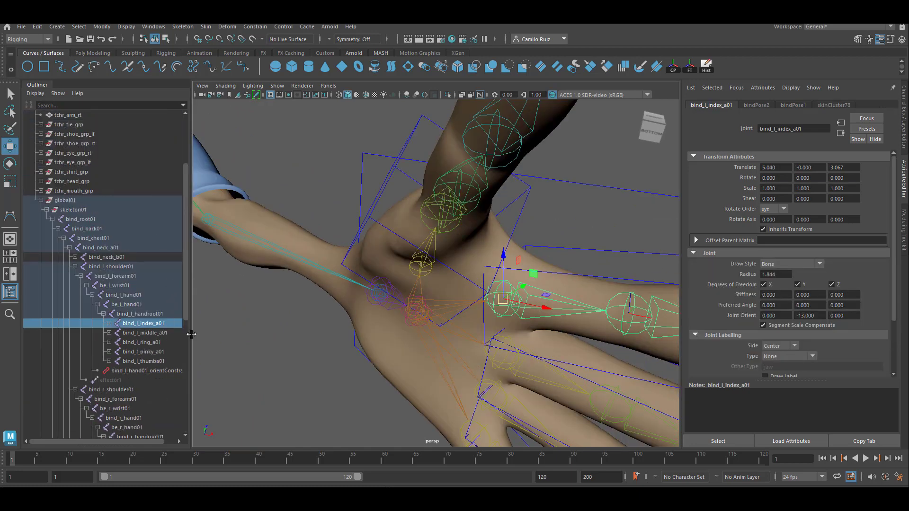
{"action": "scroll", "coordinate": [507, 305], "scroll_direction": "down", "scroll_amount": 2}
{"action": "left_click", "coordinate": [109, 323]}
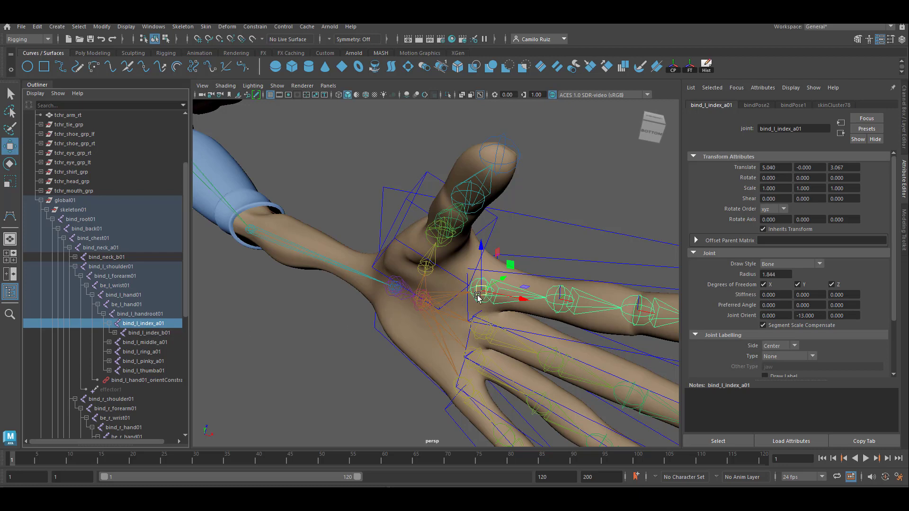
- Orient-constrain the bind_l_index_a01 joint to the anim_l_index01 control on all axes with Maintain offset off, and check its rotation channels
{"action": "left_click_drag", "start_coordinate": [480, 297], "coordinate": [474, 279], "text": "alt"}
{"action": "key", "text": "q"}
{"action": "left_click", "coordinate": [493, 272]}
{"action": "left_click", "coordinate": [495, 272]}
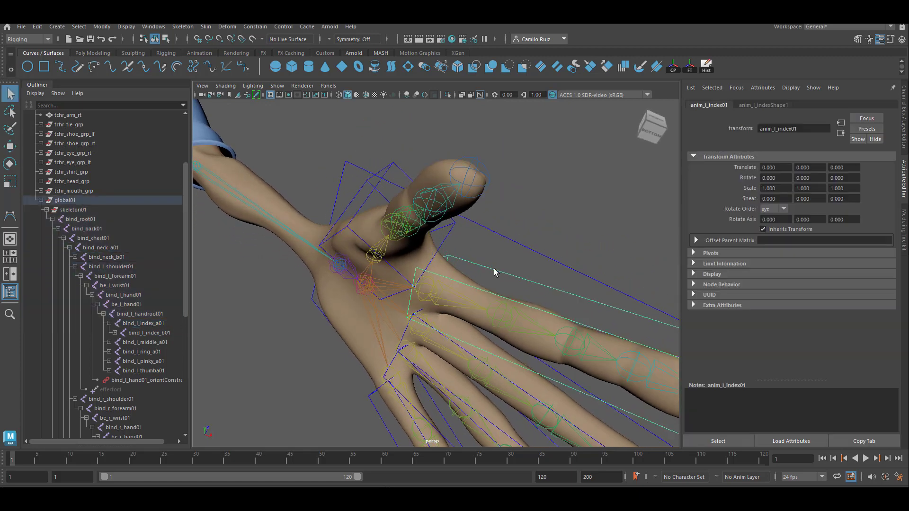
{"action": "left_click", "coordinate": [456, 299]}
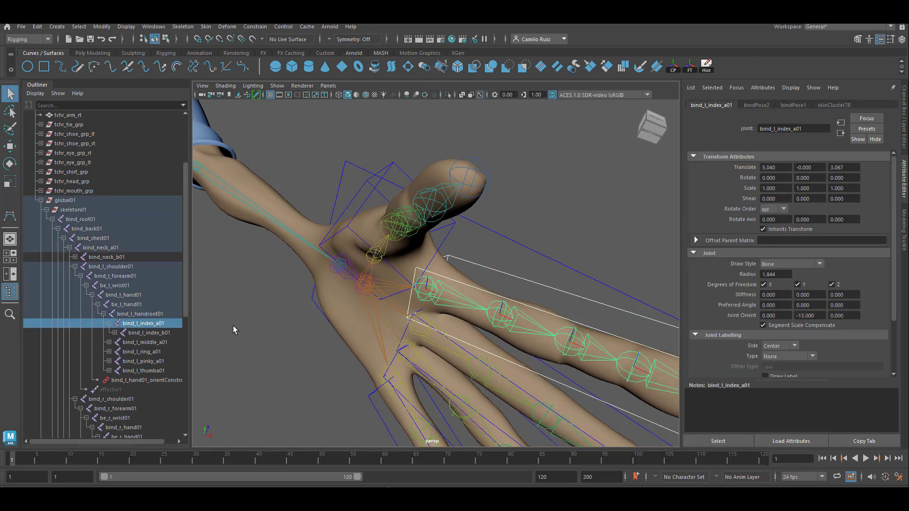
{"action": "left_click", "coordinate": [255, 26]}
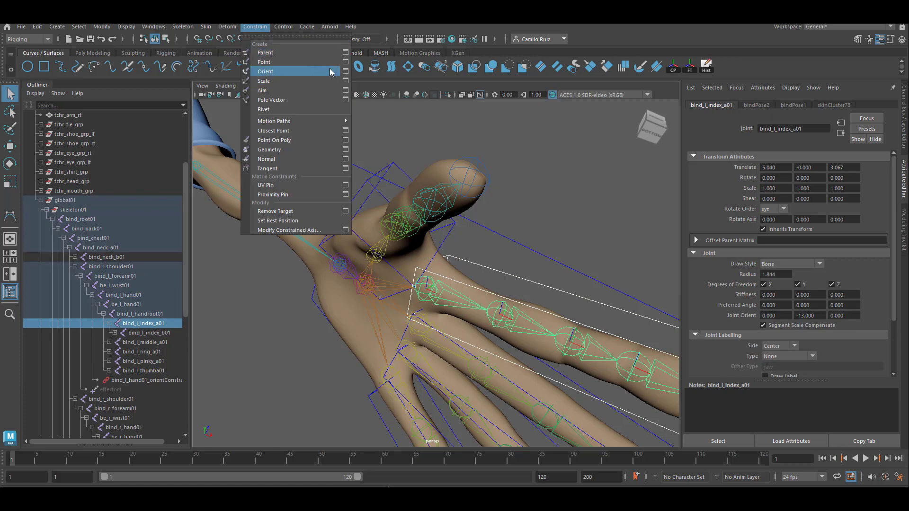
{"action": "left_click", "coordinate": [345, 71]}
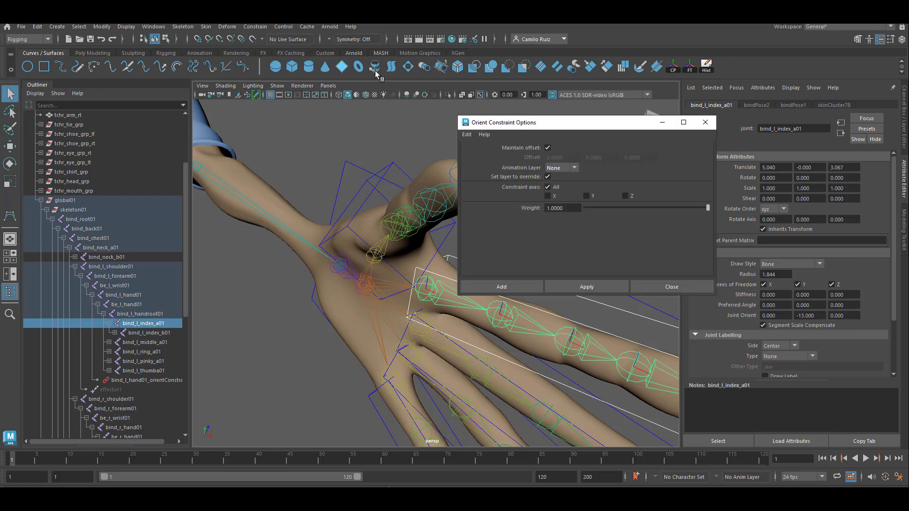
{"action": "left_click", "coordinate": [548, 148]}
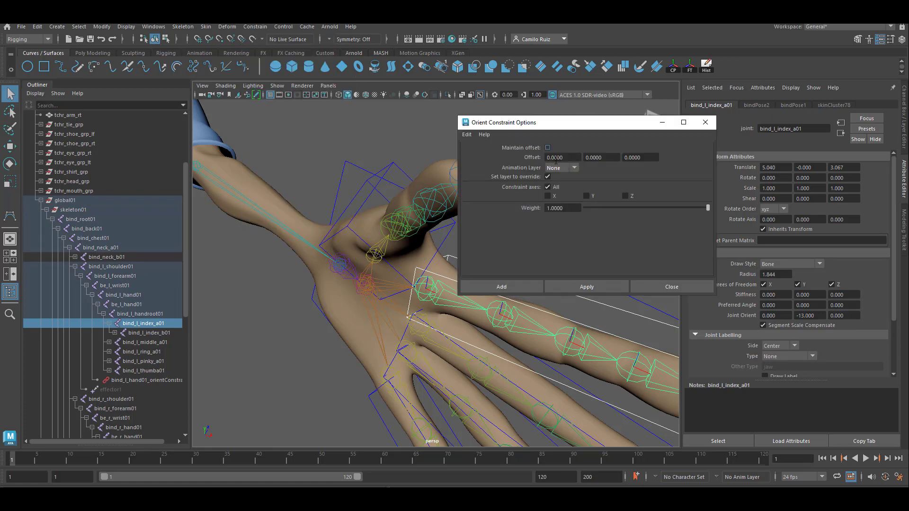
{"action": "left_click", "coordinate": [528, 287]}
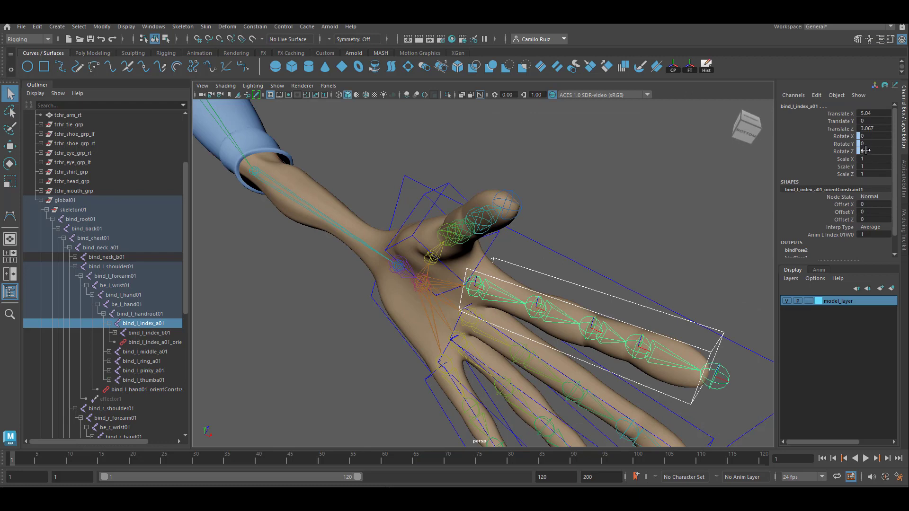
{"action": "left_click", "coordinate": [842, 144]}
{"action": "left_click", "coordinate": [842, 151]}
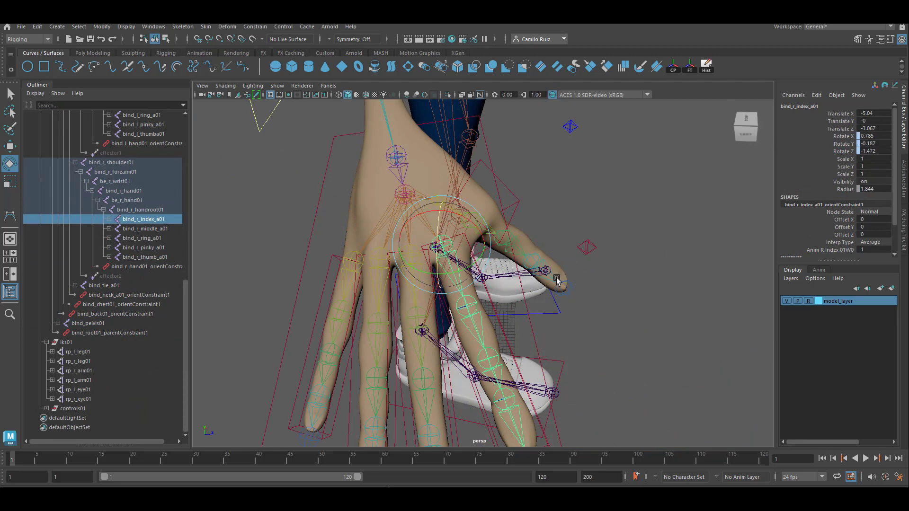
- Test the right hand's finger joints and controls by rotating them and examining how the fingers follow
{"action": "left_click", "coordinate": [381, 256]}
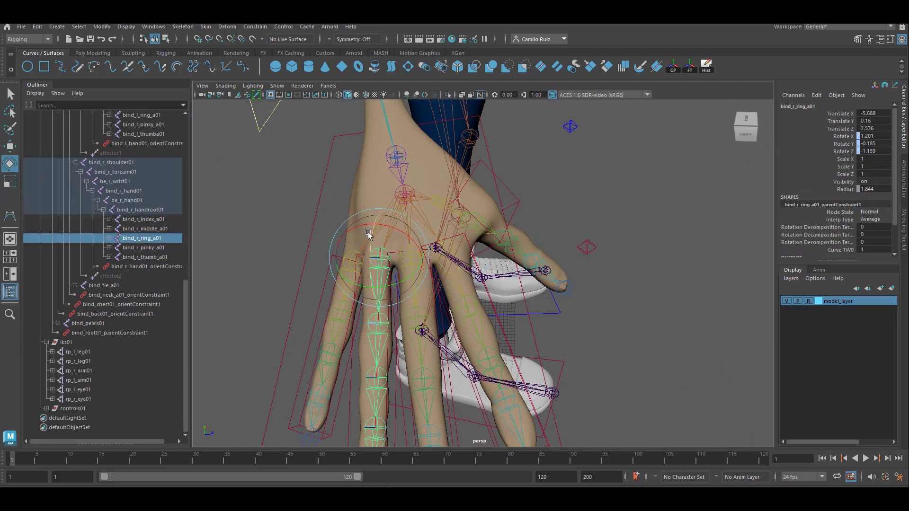
{"action": "left_click_drag", "start_coordinate": [372, 246], "coordinate": [397, 251]}
{"action": "left_click_drag", "start_coordinate": [498, 266], "coordinate": [470, 178], "text": "alt"}
{"action": "left_click", "coordinate": [507, 167]}
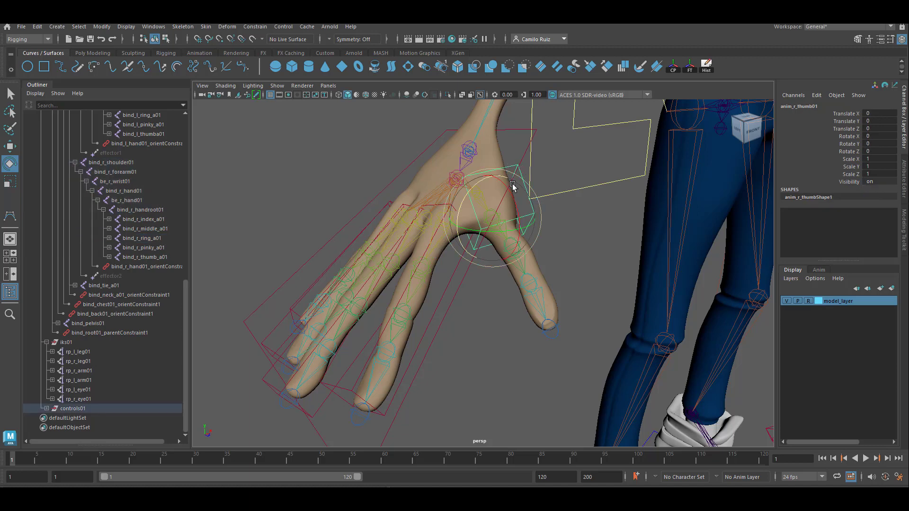
{"action": "scroll", "coordinate": [530, 221], "scroll_direction": "up", "scroll_amount": 2}
{"action": "scroll", "coordinate": [530, 218], "scroll_direction": "down", "scroll_amount": 2}
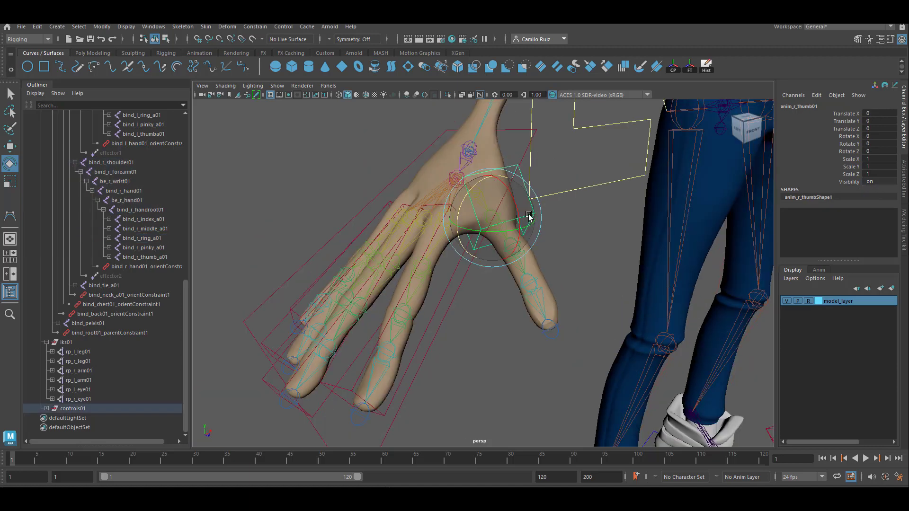
{"action": "left_click", "coordinate": [438, 210]}
{"action": "left_click", "coordinate": [453, 288]}
{"action": "left_click_drag", "start_coordinate": [427, 190], "coordinate": [466, 253]}
{"action": "left_click", "coordinate": [420, 275]}
{"action": "mouse_move", "coordinate": [396, 223]}
{"action": "left_mouse_down"}
{"action": "mouse_move", "coordinate": [396, 267]}
{"action": "mouse_move", "coordinate": [386, 228]}
{"action": "left_mouse_up"}
{"action": "left_click", "coordinate": [363, 346]}
{"action": "left_click", "coordinate": [367, 345]}
{"action": "left_click", "coordinate": [327, 327]}
{"action": "left_click_drag", "start_coordinate": [341, 247], "coordinate": [450, 242], "text": "alt"}
{"action": "left_click", "coordinate": [520, 266]}
{"action": "left_click_drag", "start_coordinate": [509, 232], "coordinate": [506, 259]}
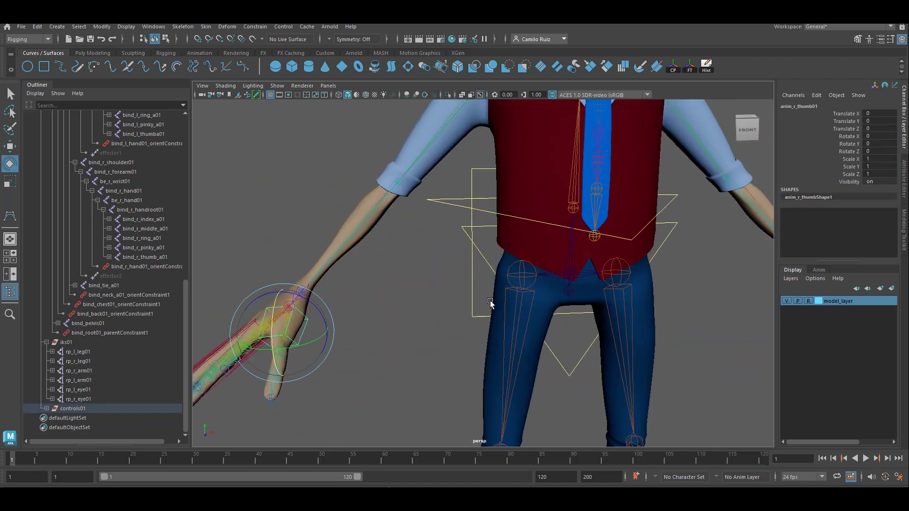
- Lock and hide the translate, scale and visibility channels of the anim_r_thumb01 control
{"action": "left_click_drag", "start_coordinate": [853, 113], "coordinate": [855, 129]}
{"action": "left_click_drag", "start_coordinate": [853, 159], "coordinate": [855, 183], "text": "shift"}
{"action": "left_click_drag", "start_coordinate": [856, 136], "coordinate": [856, 151], "text": "ctrl"}
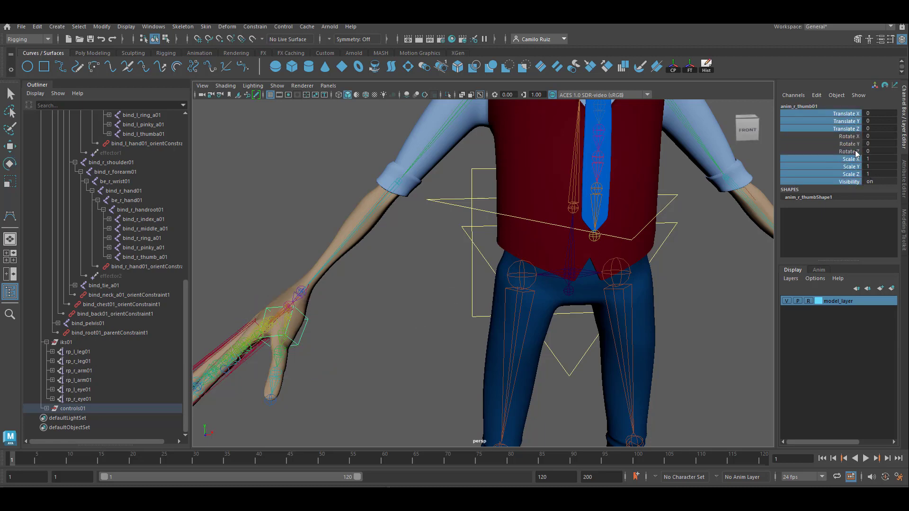
{"action": "right_click", "coordinate": [850, 174]}
{"action": "left_click", "coordinate": [841, 379]}
{"action": "key", "text": "e"}
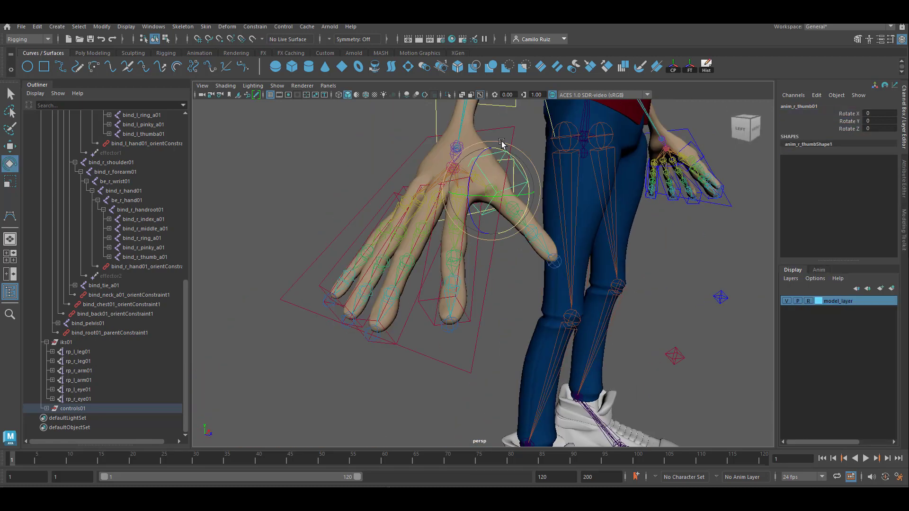
- Lock and hide the translate, scale and visibility channels of the right index, middle, ring and pinky controls
{"action": "left_click", "coordinate": [498, 312]}
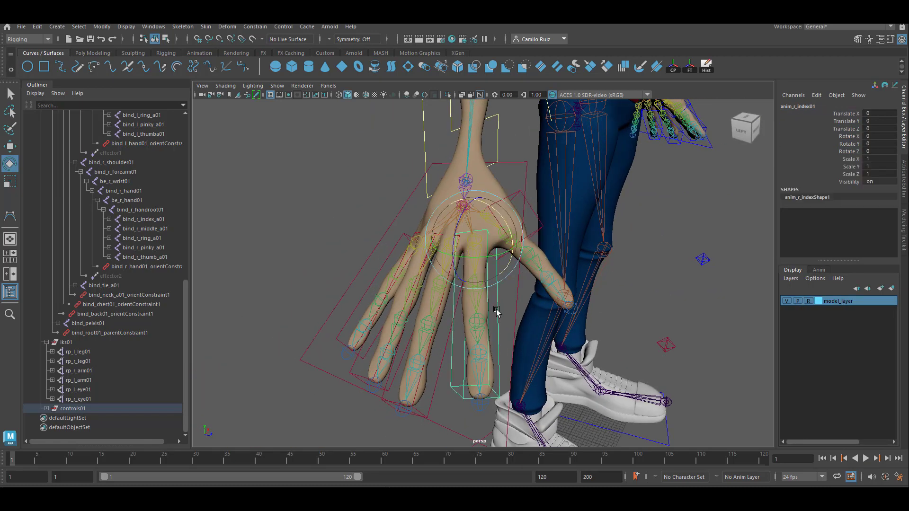
{"action": "left_click", "coordinate": [340, 335]}
{"action": "left_click_drag", "start_coordinate": [848, 114], "coordinate": [847, 174]}
{"action": "right_click", "coordinate": [847, 175]}
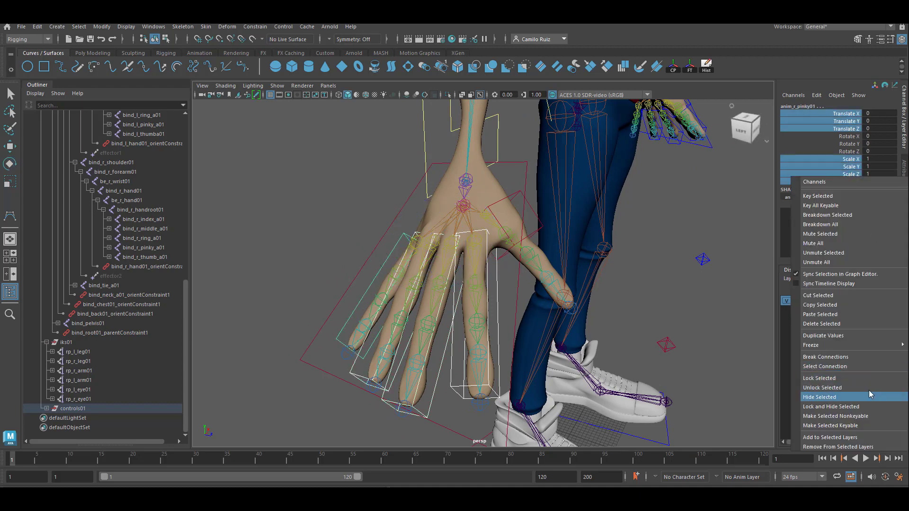
{"action": "left_click", "coordinate": [863, 407]}
{"action": "key", "text": "e"}
- Lock and hide the translate, scale and visibility channels of all five left finger controls, and clear the selection
{"action": "scroll", "coordinate": [663, 208], "scroll_direction": "down", "scroll_amount": 3}
{"action": "left_click_drag", "start_coordinate": [659, 213], "coordinate": [493, 230], "text": "alt"}
{"action": "left_click", "coordinate": [491, 234]}
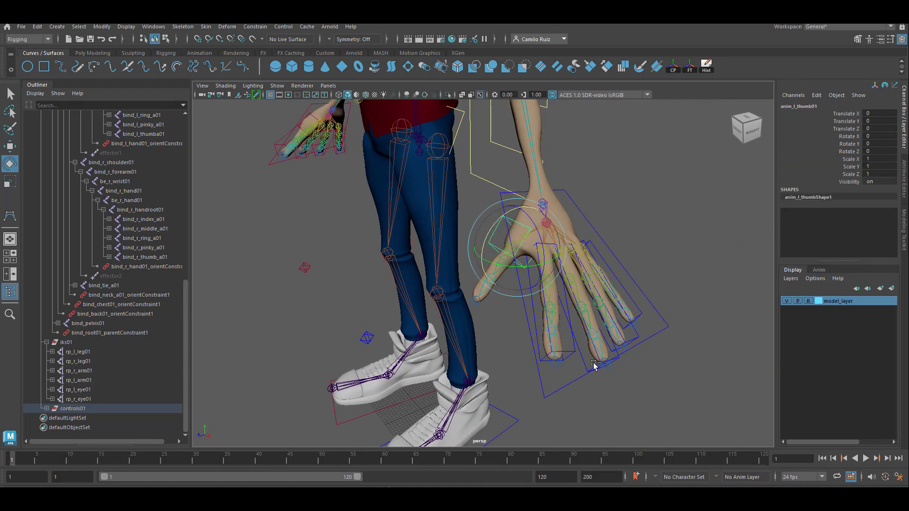
{"action": "left_click", "coordinate": [574, 351], "text": "shift"}
{"action": "left_click", "coordinate": [616, 361], "text": "shift"}
{"action": "left_click", "coordinate": [636, 339], "text": "shift"}
{"action": "left_click", "coordinate": [641, 316], "text": "shift"}
{"action": "left_click_drag", "start_coordinate": [847, 114], "coordinate": [848, 182]}
{"action": "right_click", "coordinate": [848, 182]}
{"action": "left_click", "coordinate": [850, 410]}
{"action": "key", "text": "e"}
{"action": "left_click", "coordinate": [688, 214]}
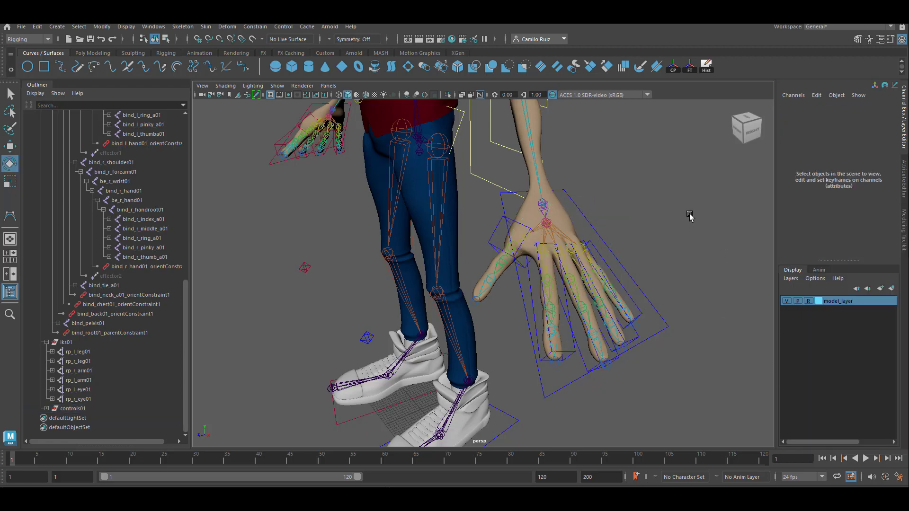
- Select the finger controls of both hands and add a keyable float attribute named extraControls with default 0
{"action": "right_click_drag", "start_coordinate": [689, 217], "coordinate": [573, 220], "text": "alt"}
{"action": "middle_click_drag", "start_coordinate": [573, 221], "coordinate": [659, 257], "text": "alt"}
{"action": "mouse_move", "coordinate": [660, 257]}
{"action": "left_mouse_down", "text": "alt"}
{"action": "mouse_move", "coordinate": [630, 256]}
{"action": "mouse_move", "coordinate": [655, 262]}
{"action": "left_mouse_up", "text": "alt"}
{"action": "middle_click_drag", "start_coordinate": [656, 262], "coordinate": [626, 276], "text": "alt"}
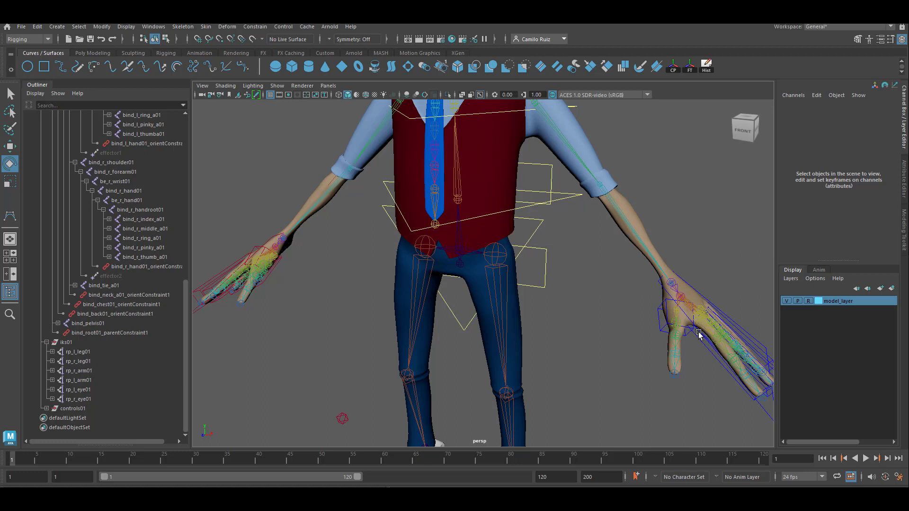
{"action": "left_click_drag", "start_coordinate": [711, 330], "coordinate": [678, 371], "text": "alt"}
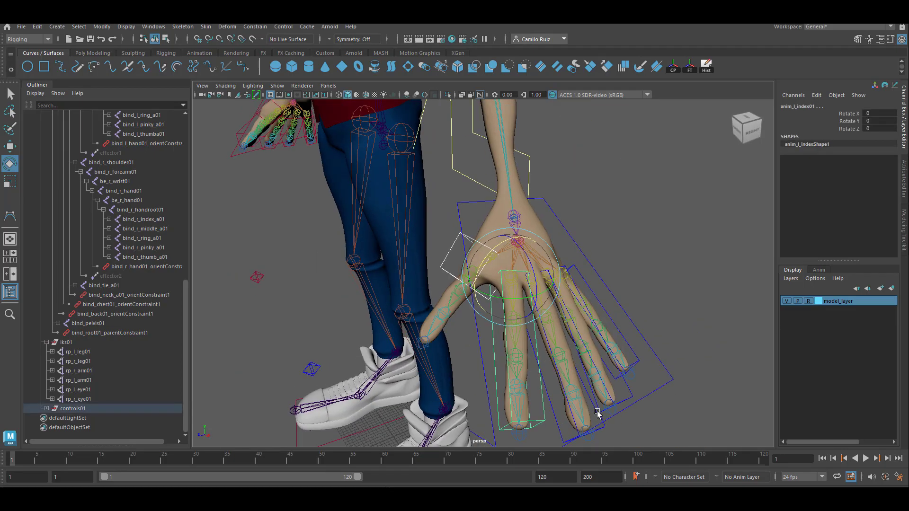
{"action": "left_click", "coordinate": [597, 412], "text": "shift"}
{"action": "left_click", "coordinate": [617, 404], "text": "shift"}
{"action": "left_click", "coordinate": [629, 369], "text": "shift"}
{"action": "left_click_drag", "start_coordinate": [538, 280], "coordinate": [568, 270], "text": "alt"}
{"action": "left_click", "coordinate": [103, 28]}
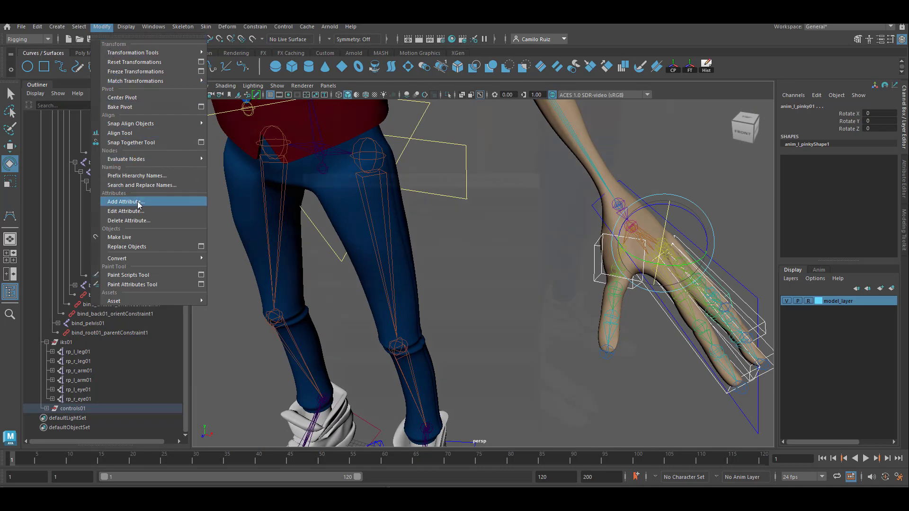
{"action": "left_click", "coordinate": [124, 202]}
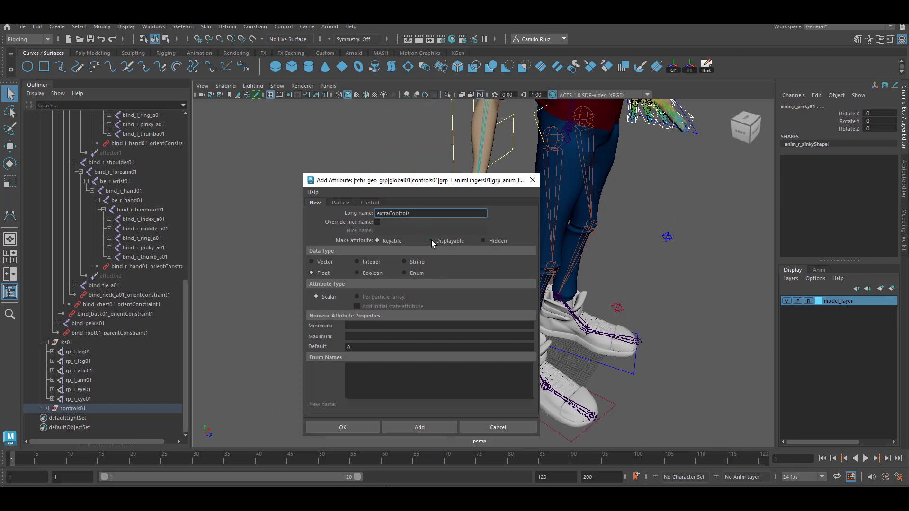
{"action": "left_click", "coordinate": [418, 428]}
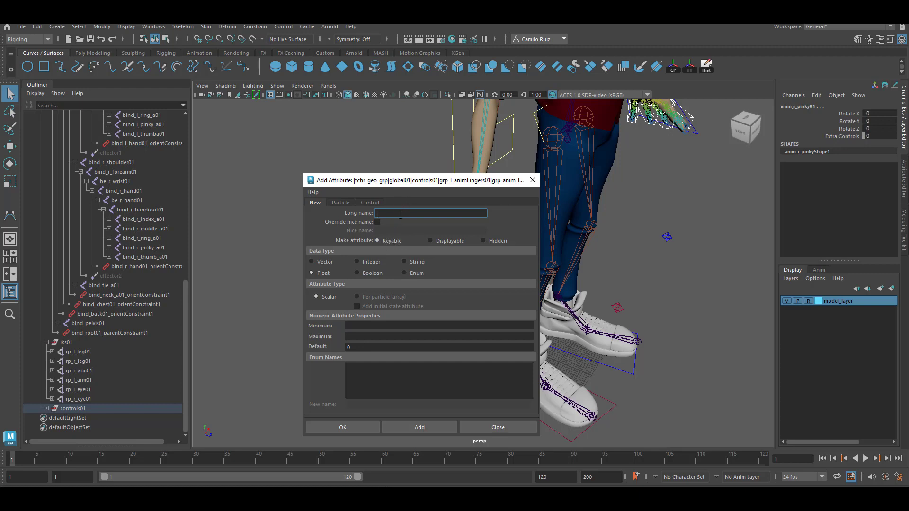
- Add two more keyable float attributes, mid and end, to the selected finger controls
{"action": "left_click", "coordinate": [411, 426]}
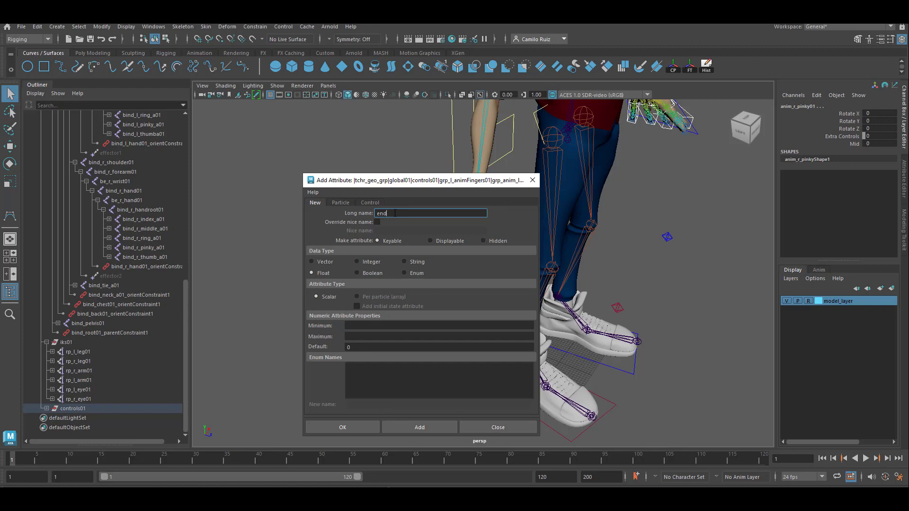
{"action": "left_click", "coordinate": [395, 213]}
{"action": "type", "text": "end"}
{"action": "left_click", "coordinate": [419, 427]}
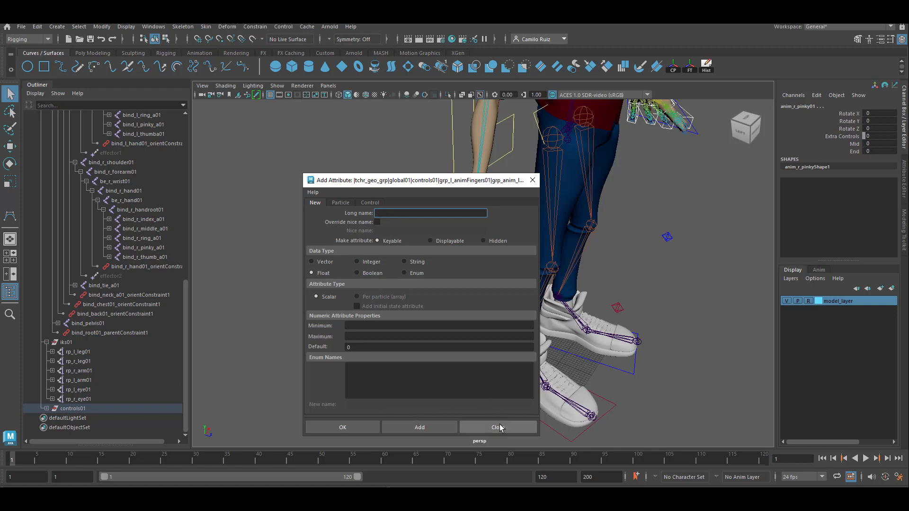
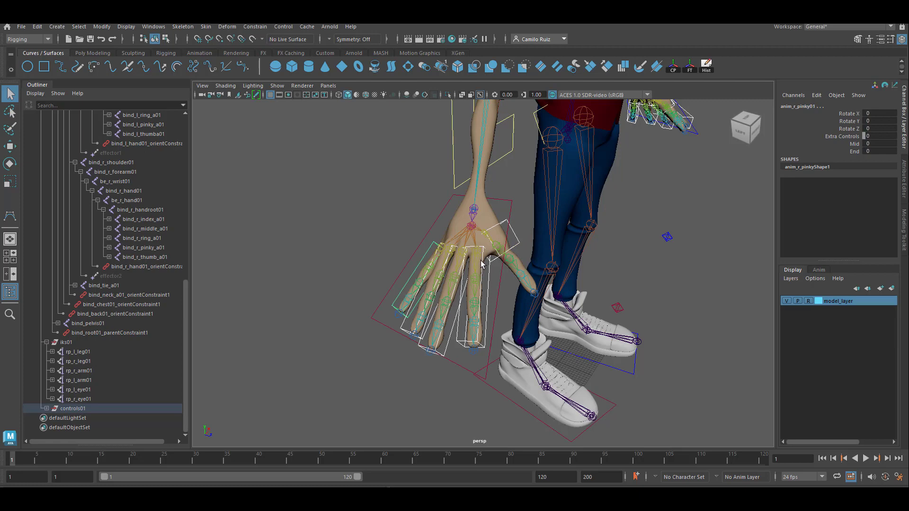
- Test the bend of the left thumb joint bind_l_thumb_c01 by rotating it about 84 degrees in X, and undo the rotation
{"action": "left_click_drag", "start_coordinate": [481, 265], "coordinate": [412, 267], "text": "alt"}
{"action": "scroll", "coordinate": [410, 266], "scroll_direction": "up", "scroll_amount": 5}
{"action": "middle_click_drag", "start_coordinate": [378, 266], "coordinate": [481, 276], "text": "alt"}
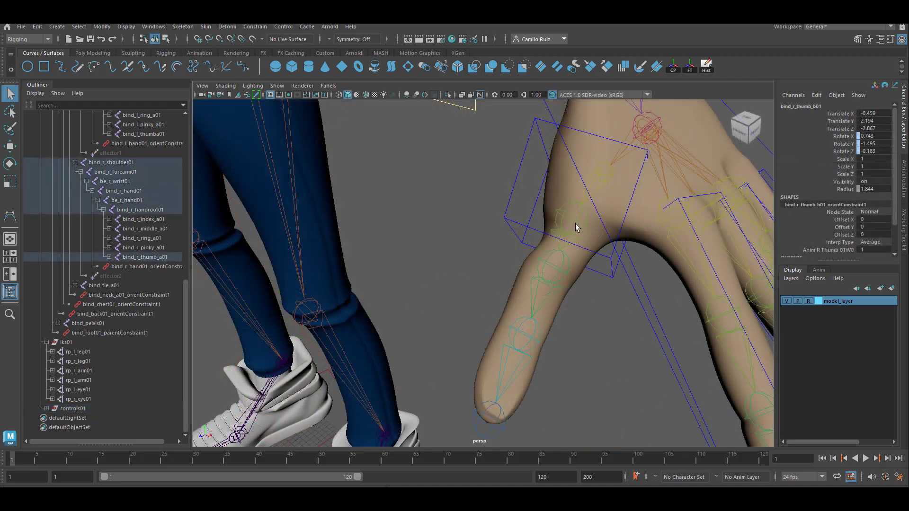
{"action": "left_click", "coordinate": [549, 264]}
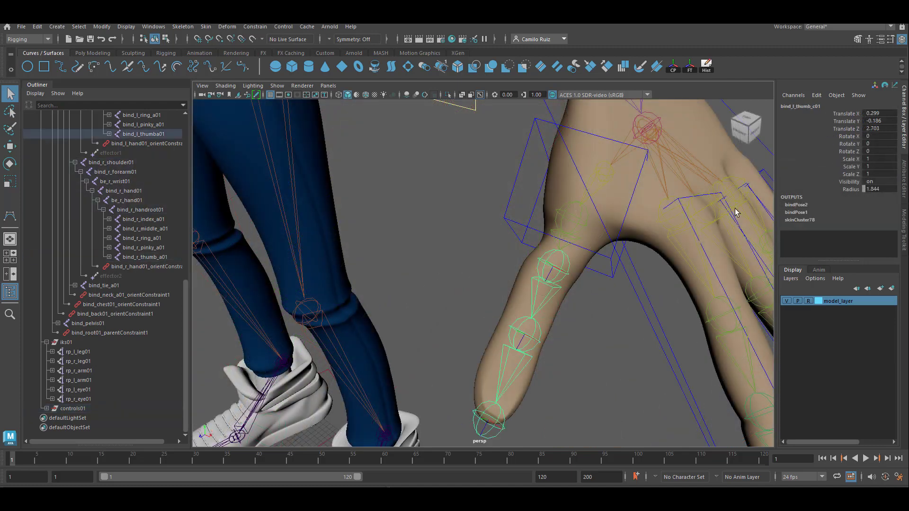
{"action": "left_click", "coordinate": [843, 153]}
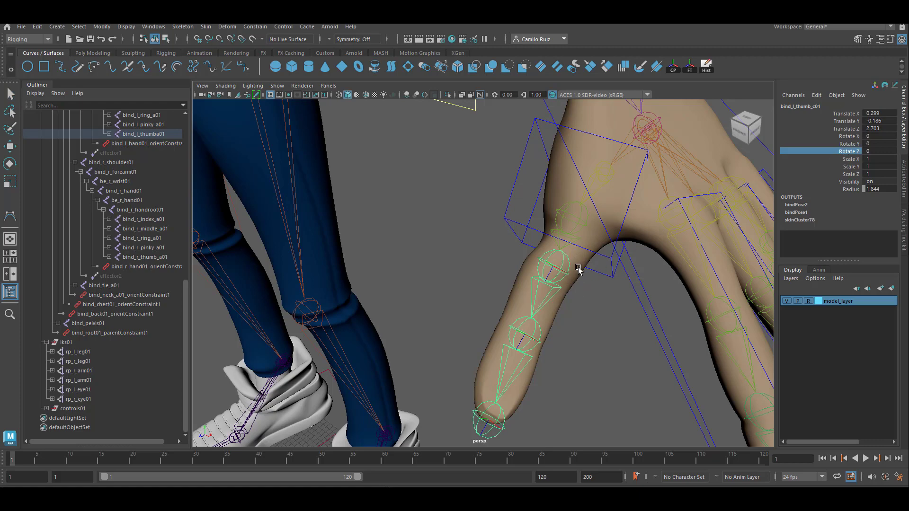
{"action": "left_click_drag", "start_coordinate": [578, 270], "coordinate": [625, 254], "text": "alt"}
{"action": "middle_click_drag", "start_coordinate": [625, 254], "coordinate": [516, 293], "text": "alt"}
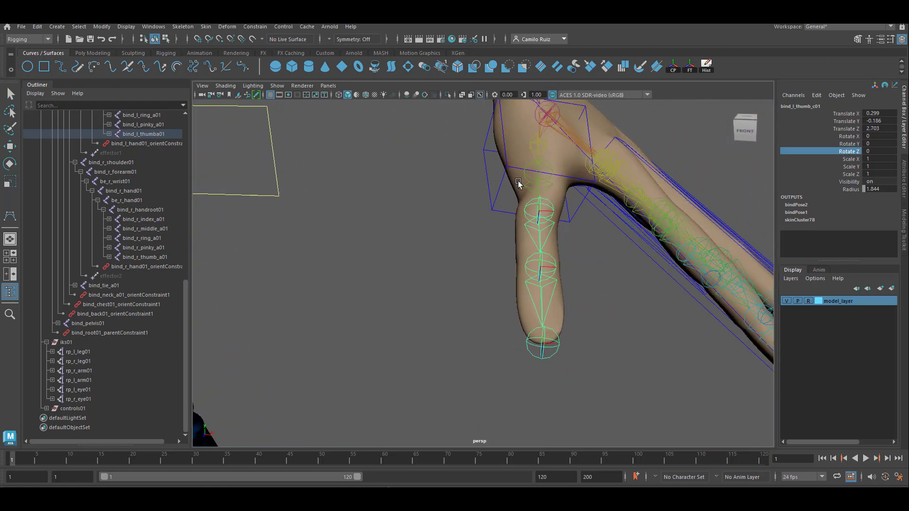
{"action": "left_click", "coordinate": [10, 165]}
{"action": "left_click_drag", "start_coordinate": [506, 183], "coordinate": [629, 237], "text": "alt"}
{"action": "left_click", "coordinate": [849, 137]}
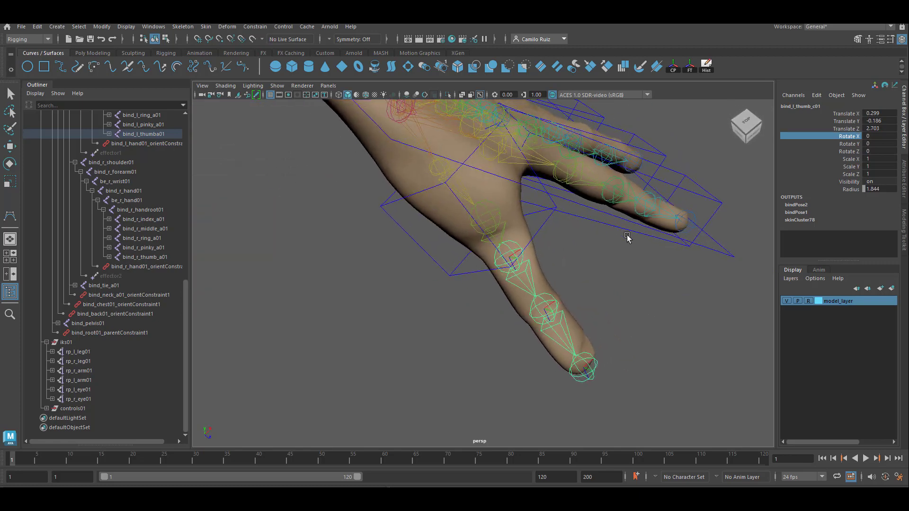
{"action": "middle_click_drag", "start_coordinate": [618, 284], "coordinate": [653, 222]}
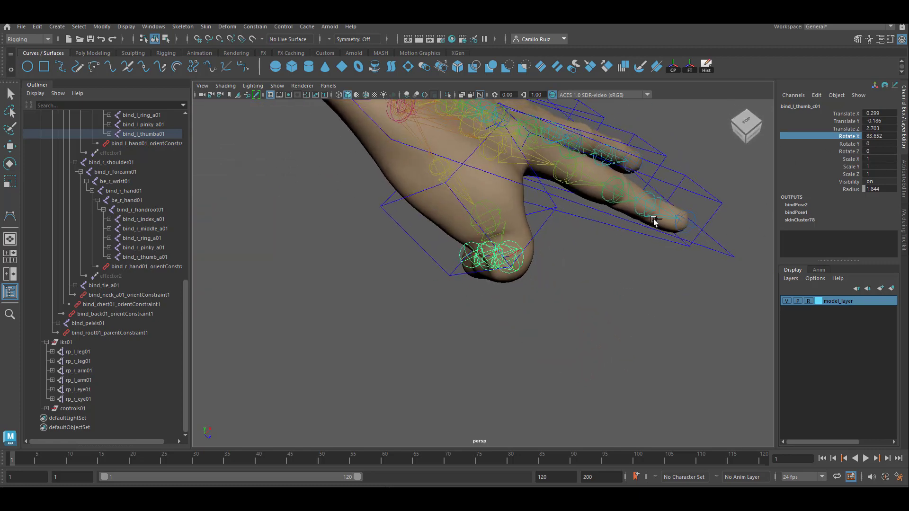
{"action": "key", "text": "ctrl+z"}
- Test the bend of the left index joint bind_l_index_b01 by rotating it in Z, and undo the rotation
{"action": "left_click_drag", "start_coordinate": [653, 222], "coordinate": [562, 236], "text": "alt"}
{"action": "left_click", "coordinate": [499, 188]}
{"action": "left_click", "coordinate": [560, 248]}
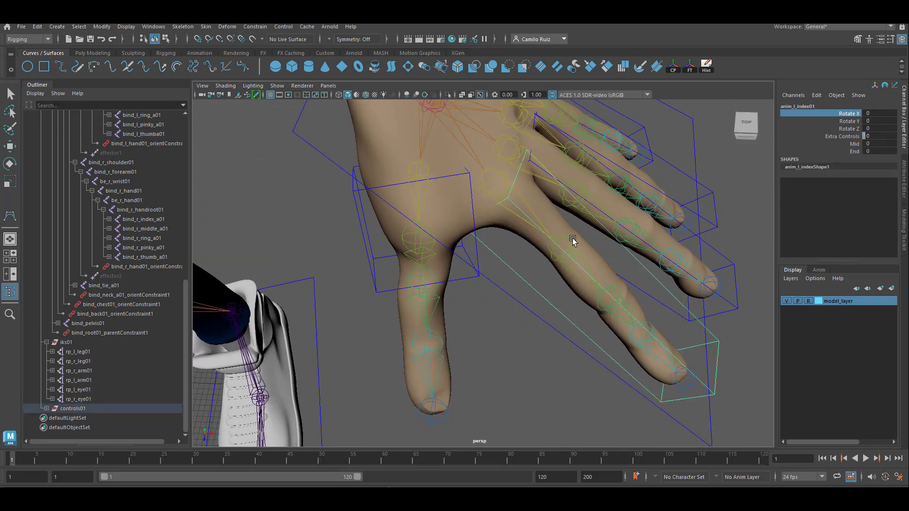
{"action": "left_click", "coordinate": [844, 152]}
{"action": "middle_click_drag", "start_coordinate": [692, 213], "coordinate": [723, 224]}
{"action": "key", "text": "ctrl+z"}
- Open the Connection Editor and select the left index finger control anim_l_index01
{"action": "left_click_drag", "start_coordinate": [497, 319], "coordinate": [519, 348], "text": "alt"}
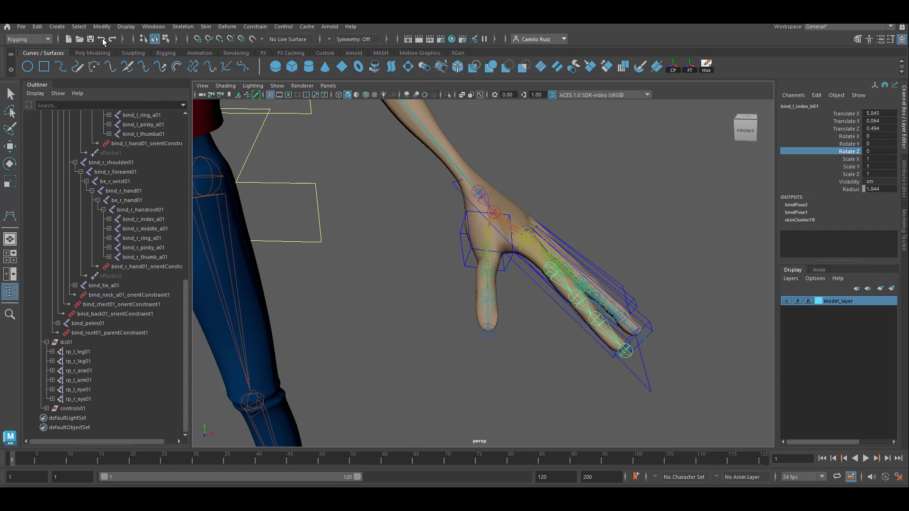
{"action": "left_click", "coordinate": [155, 28]}
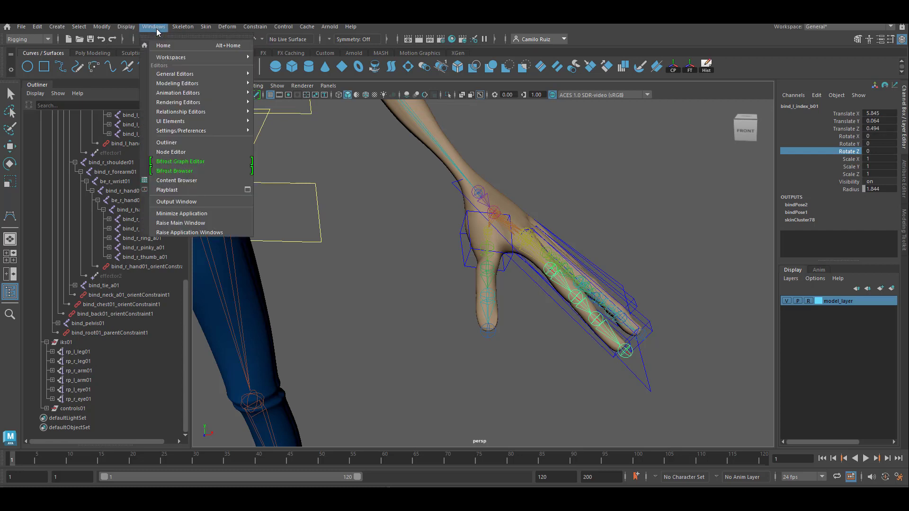
{"action": "mouse_move", "coordinate": [189, 78]}
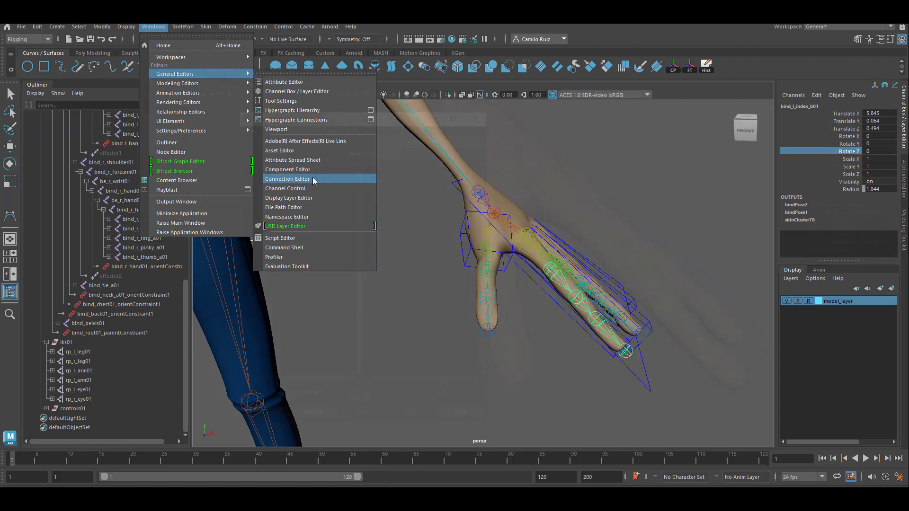
{"action": "left_click", "coordinate": [314, 180]}
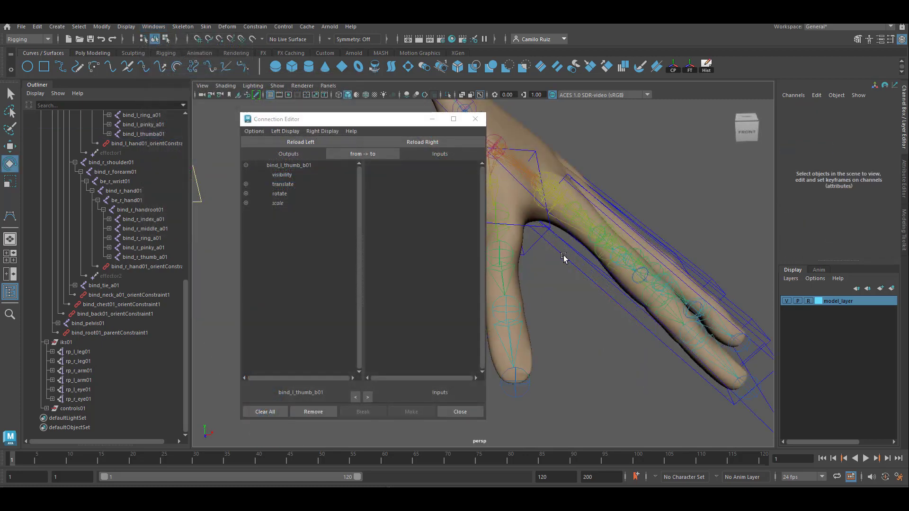
{"action": "left_click", "coordinate": [564, 258]}
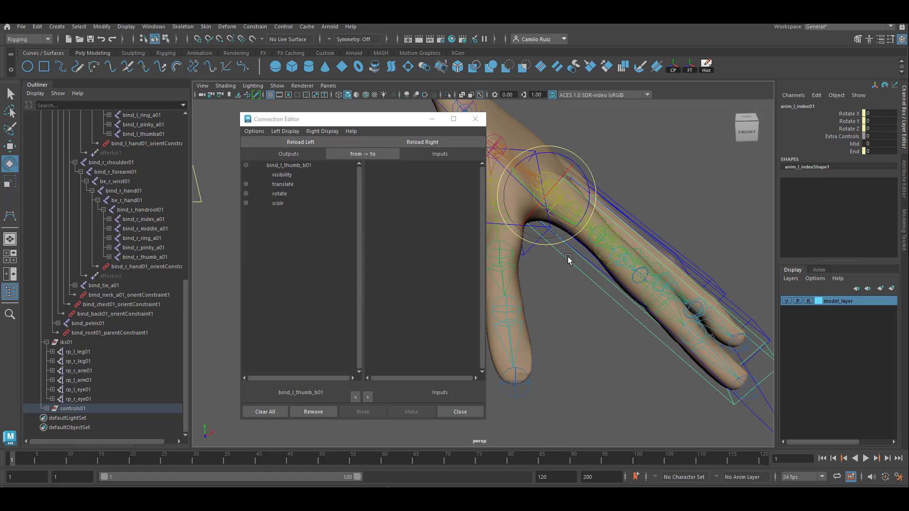
- Toggle the display of non-keyable attributes on and back off for both sides of the Connection Editor
{"action": "left_click", "coordinate": [285, 131]}
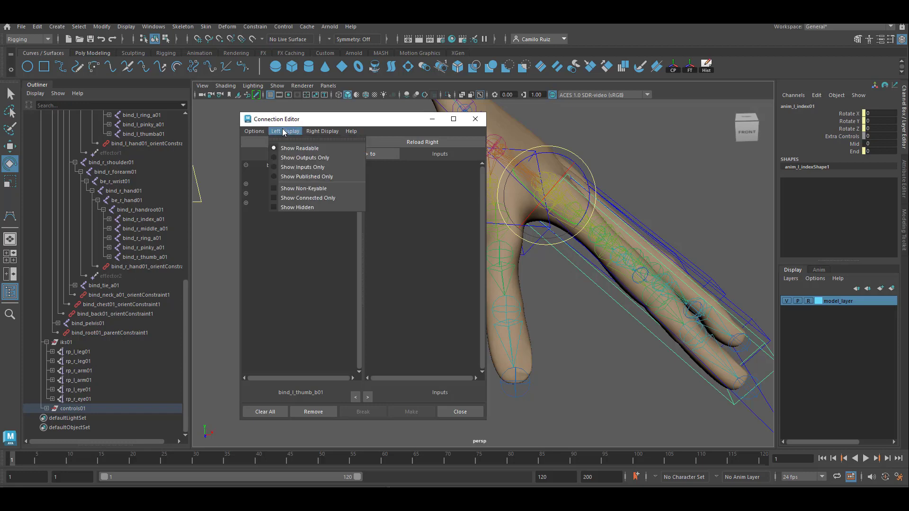
{"action": "left_click", "coordinate": [274, 189]}
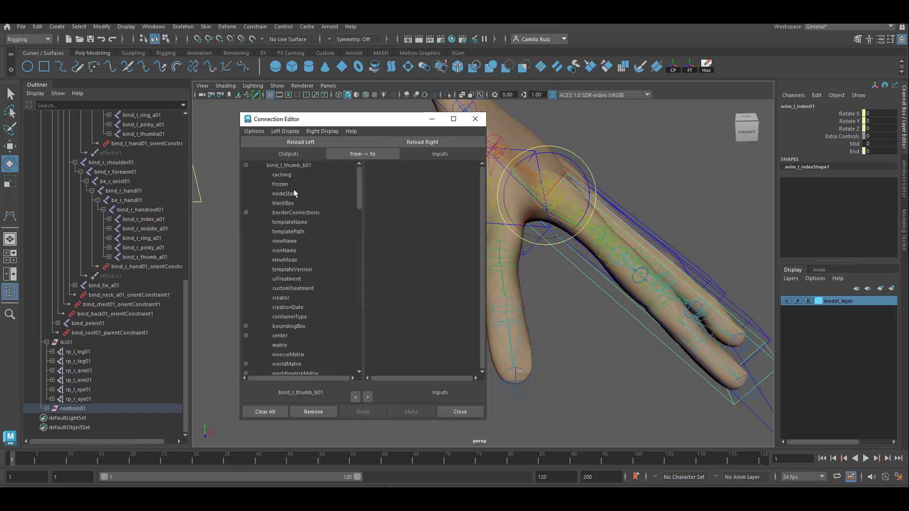
{"action": "left_click", "coordinate": [285, 132]}
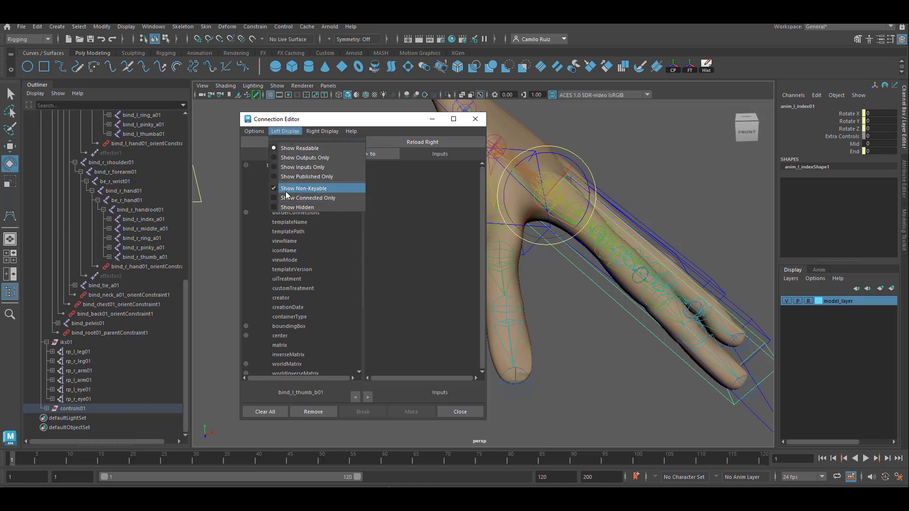
{"action": "left_click", "coordinate": [275, 189]}
{"action": "left_click", "coordinate": [323, 131]}
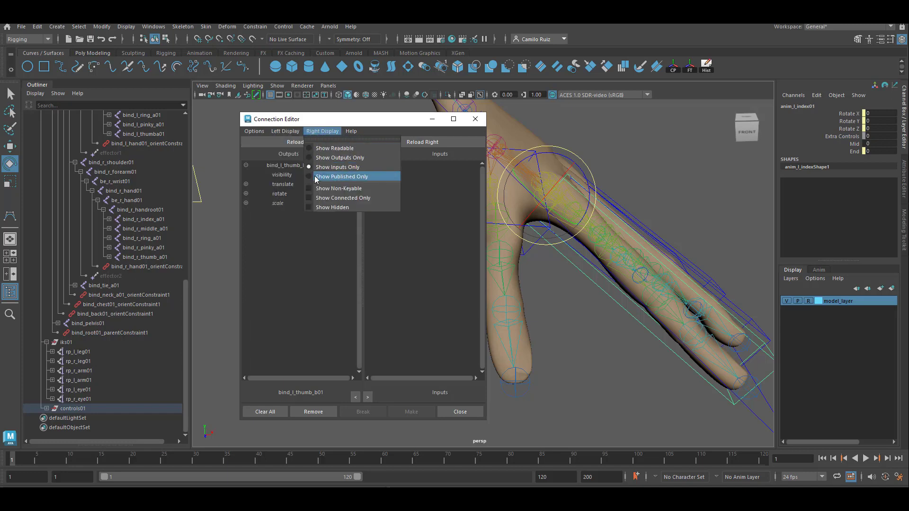
{"action": "left_click", "coordinate": [308, 189]}
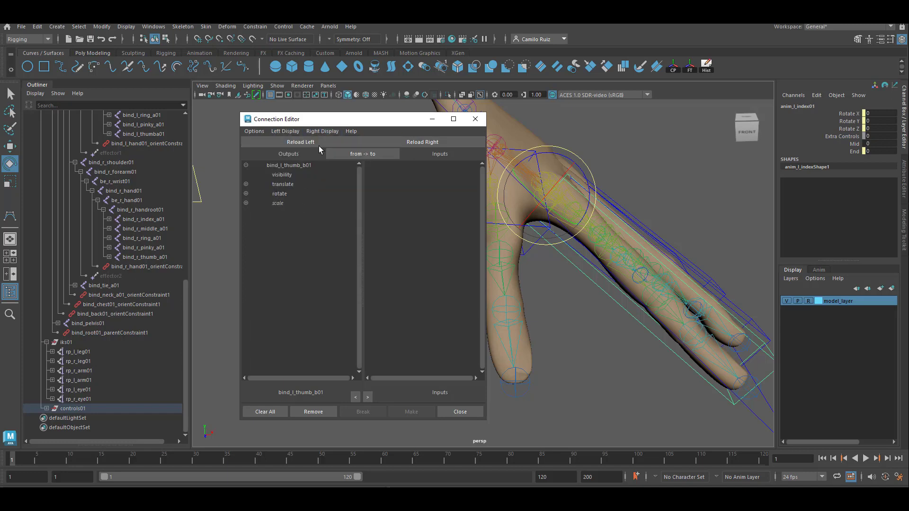
{"action": "left_click", "coordinate": [323, 131]}
{"action": "left_click", "coordinate": [306, 189]}
- Clear the Connection Editor and load the left index finger control anim_l_index01 as the source
{"action": "left_click", "coordinate": [269, 413]}
{"action": "left_click", "coordinate": [585, 285]}
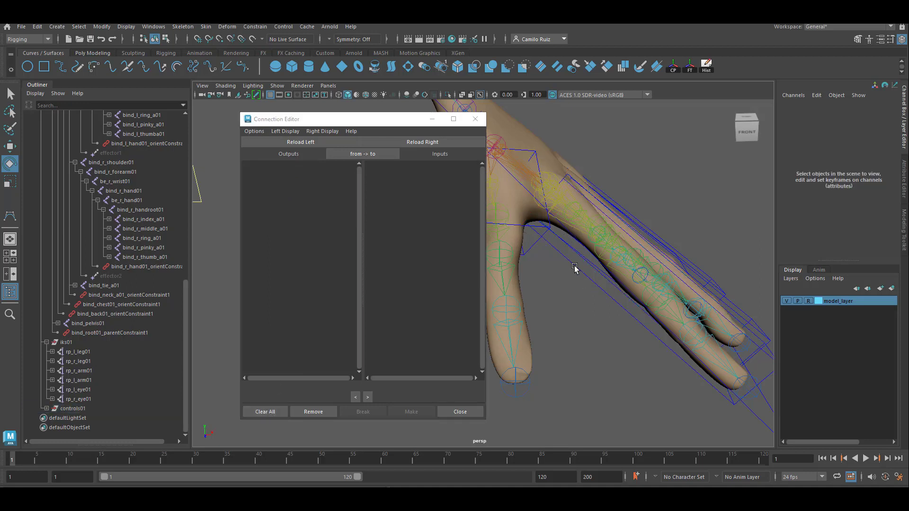
{"action": "left_click", "coordinate": [575, 224]}
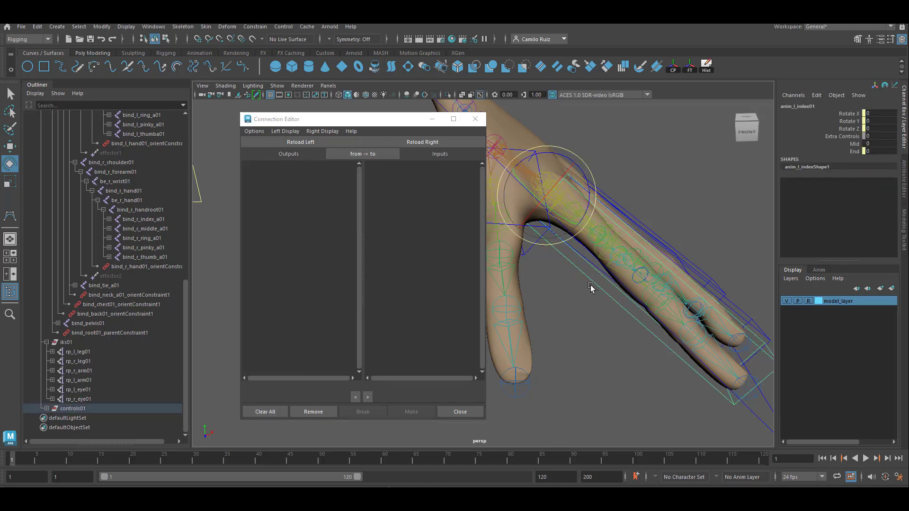
{"action": "left_click", "coordinate": [293, 144]}
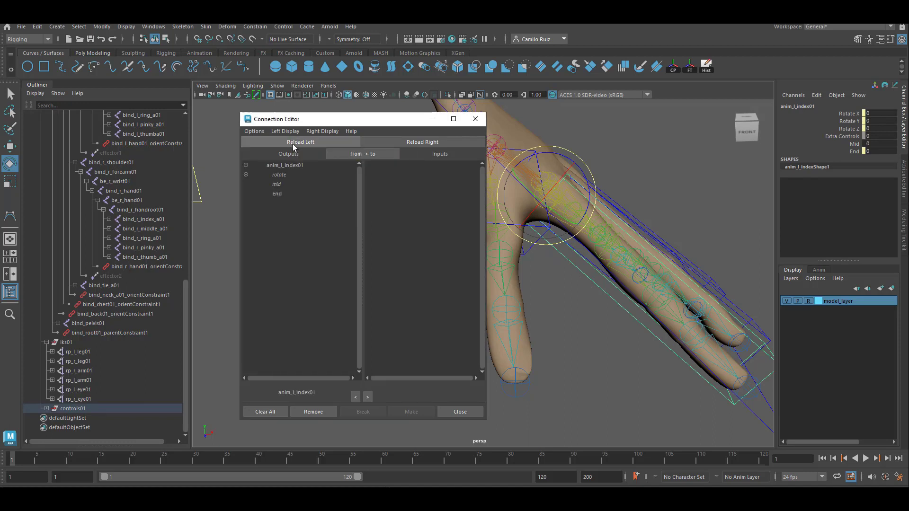
- Connect the mid attribute of anim_l_index01 to the rotateZ of joints bind_l_index_b01 and bind_l_index_c01
{"action": "left_click", "coordinate": [278, 187]}
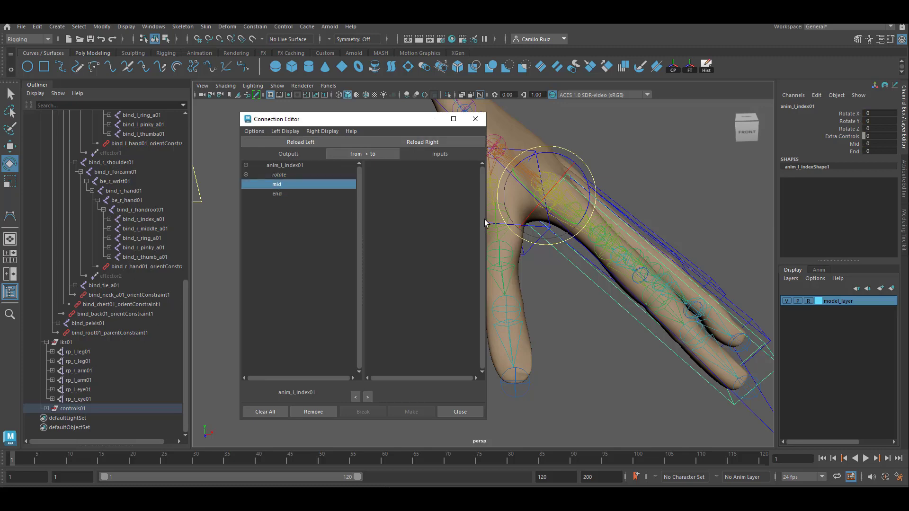
{"action": "left_click_drag", "start_coordinate": [619, 243], "coordinate": [594, 183], "text": "alt"}
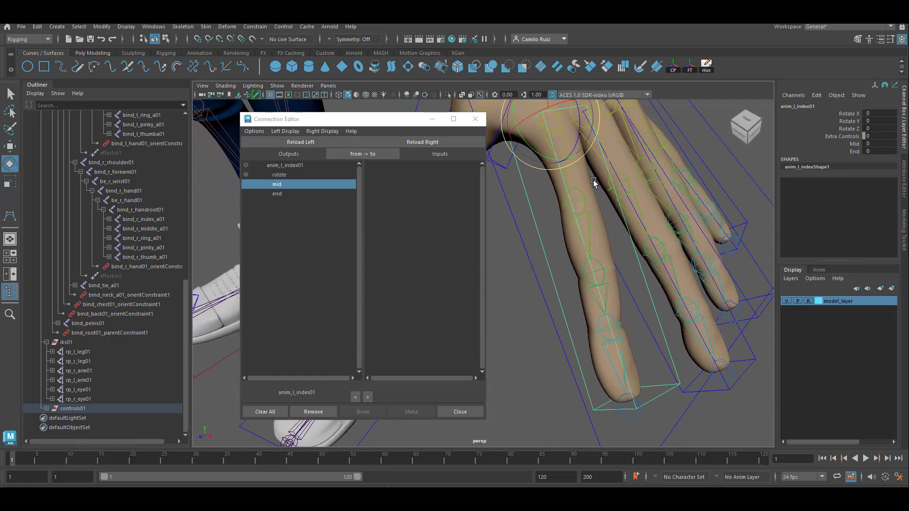
{"action": "left_click", "coordinate": [578, 202]}
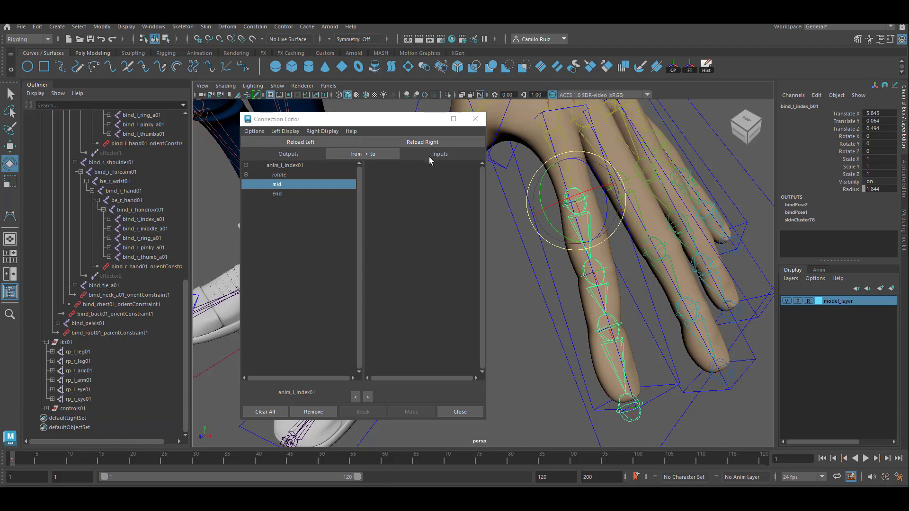
{"action": "left_click", "coordinate": [600, 272]}
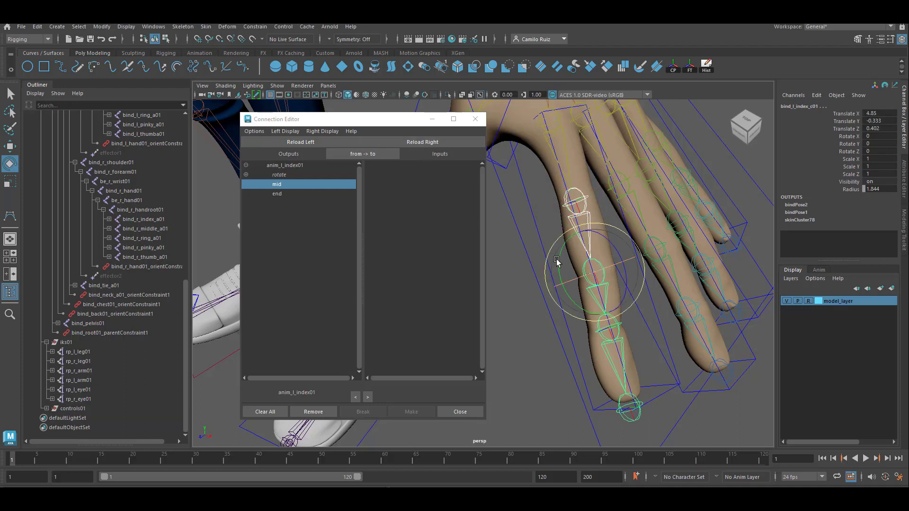
{"action": "left_click", "coordinate": [421, 144]}
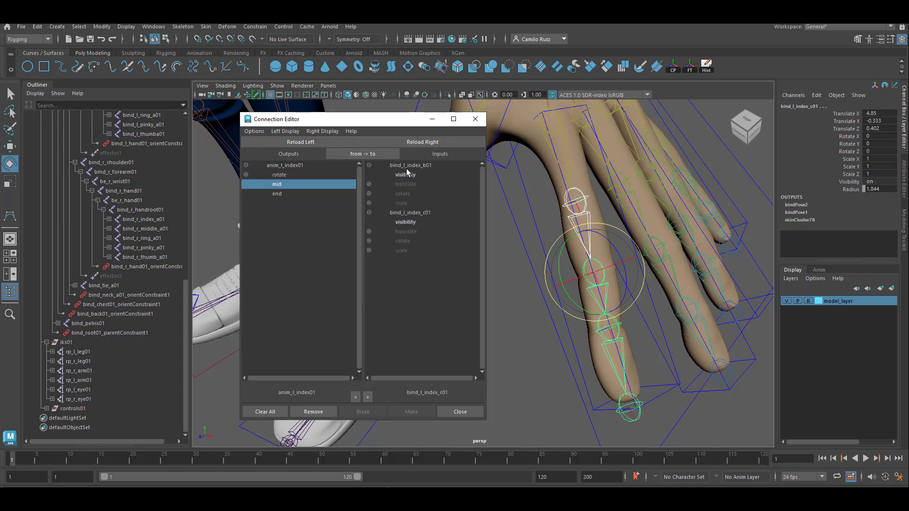
{"action": "left_click", "coordinate": [370, 193]}
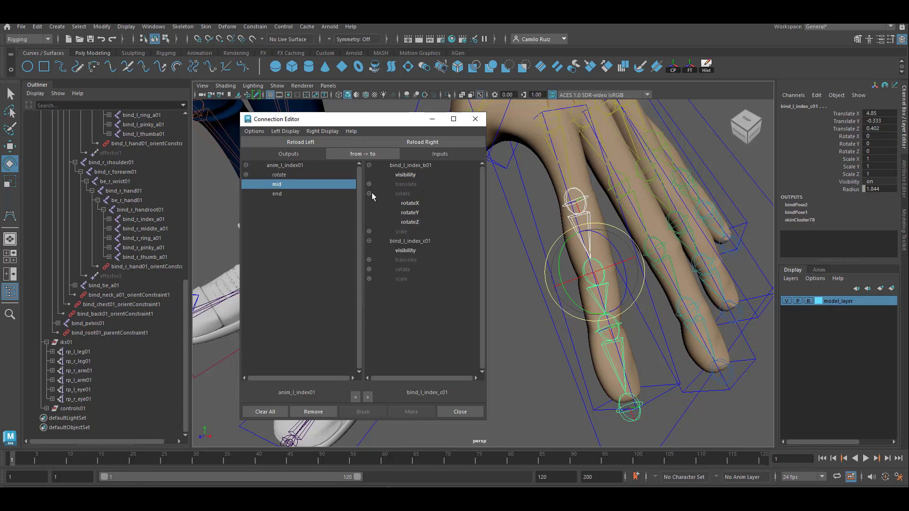
{"action": "left_click", "coordinate": [369, 269]}
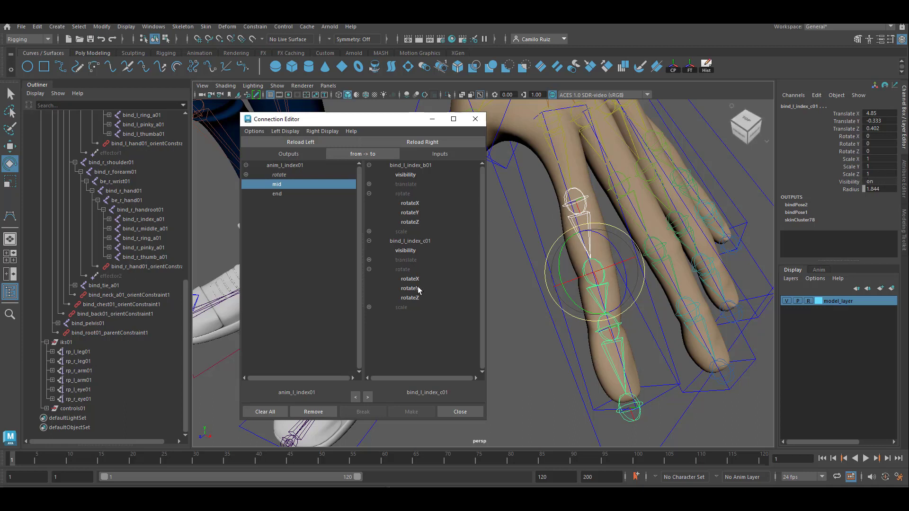
{"action": "left_click", "coordinate": [411, 299]}
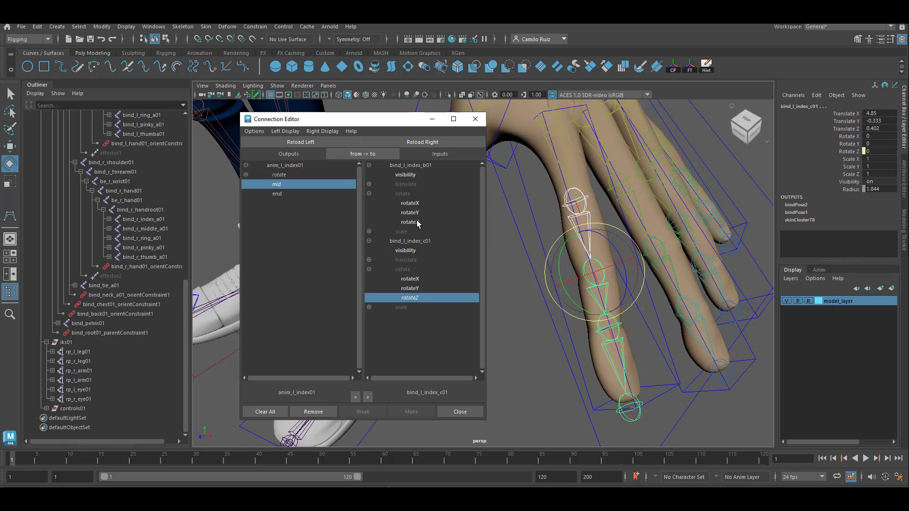
{"action": "left_click", "coordinate": [416, 222]}
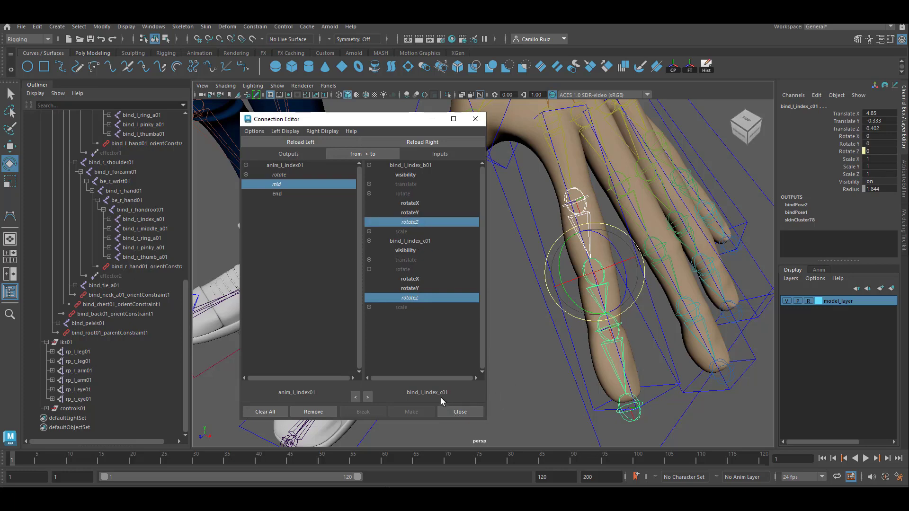
- Test the mid attribute on the left index finger control and undo the change
{"action": "left_click", "coordinate": [533, 210]}
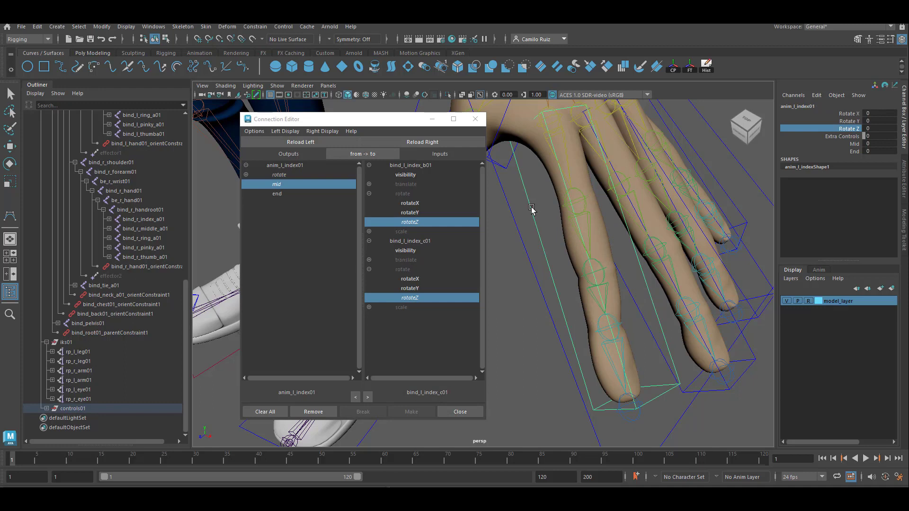
{"action": "left_click", "coordinate": [854, 143]}
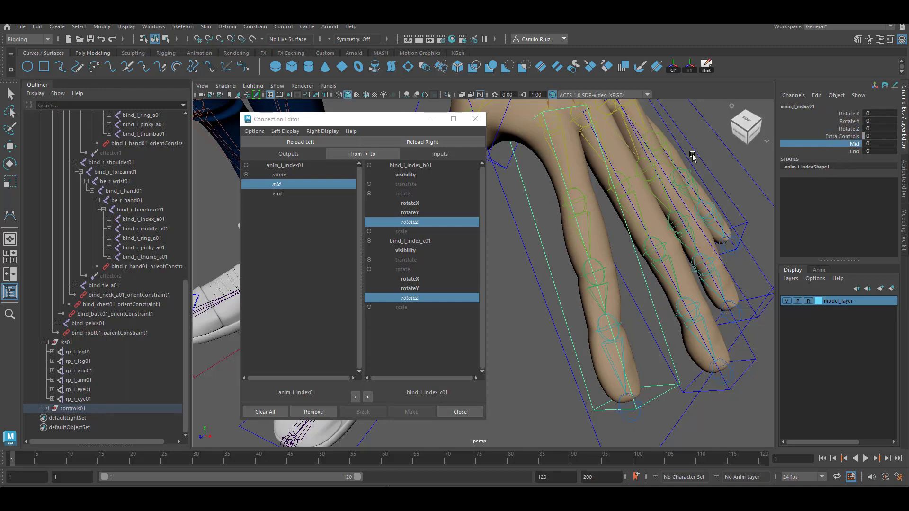
{"action": "mouse_move", "coordinate": [692, 158]}
{"action": "middle_mouse_down"}
{"action": "mouse_move", "coordinate": [806, 160]}
{"action": "mouse_move", "coordinate": [630, 154]}
{"action": "mouse_move", "coordinate": [682, 156]}
{"action": "middle_mouse_up"}
{"action": "key", "text": "ctrl+z"}
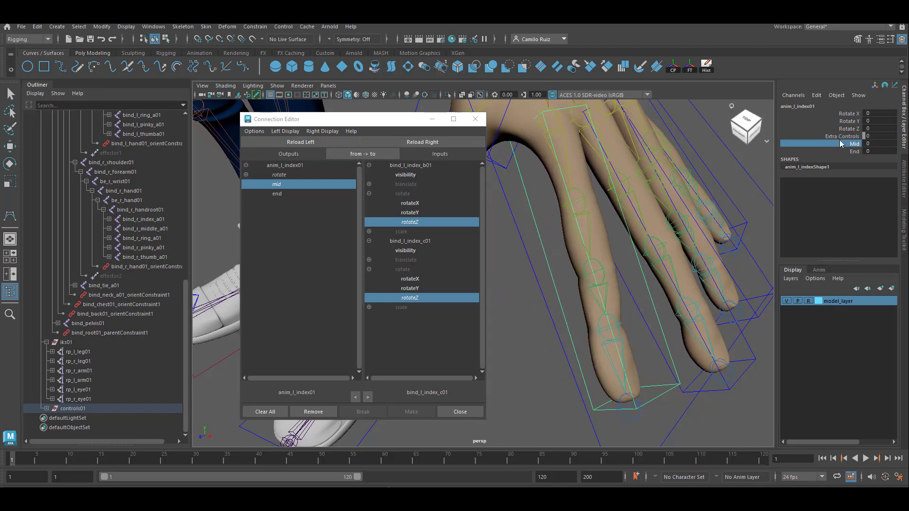
- Connect the end attribute of anim_l_index01 to the rotateZ of joint bind_l_index_d01
{"action": "left_click", "coordinate": [854, 151]}
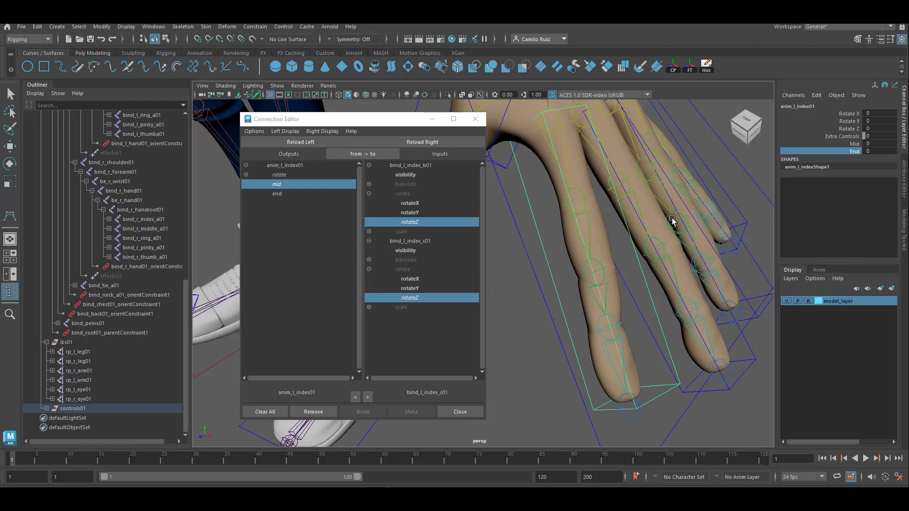
{"action": "left_click", "coordinate": [278, 194]}
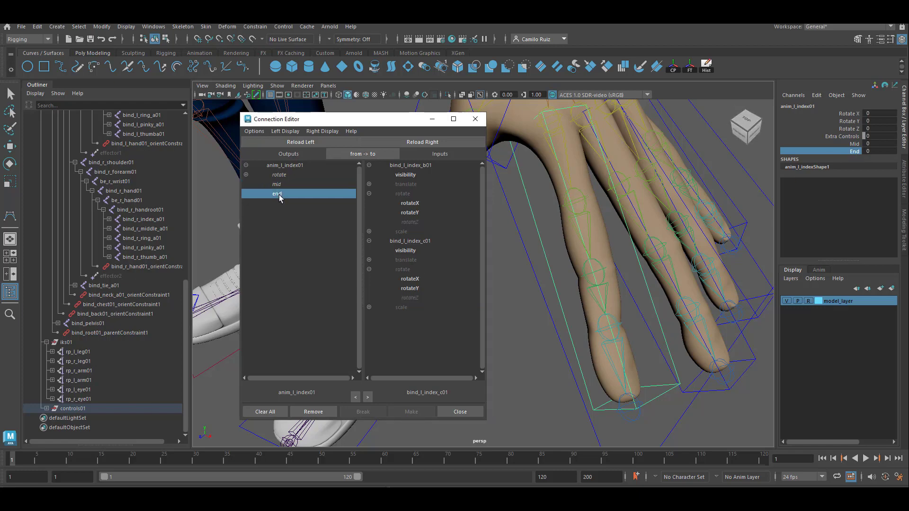
{"action": "left_click", "coordinate": [603, 328]}
{"action": "key", "text": "e"}
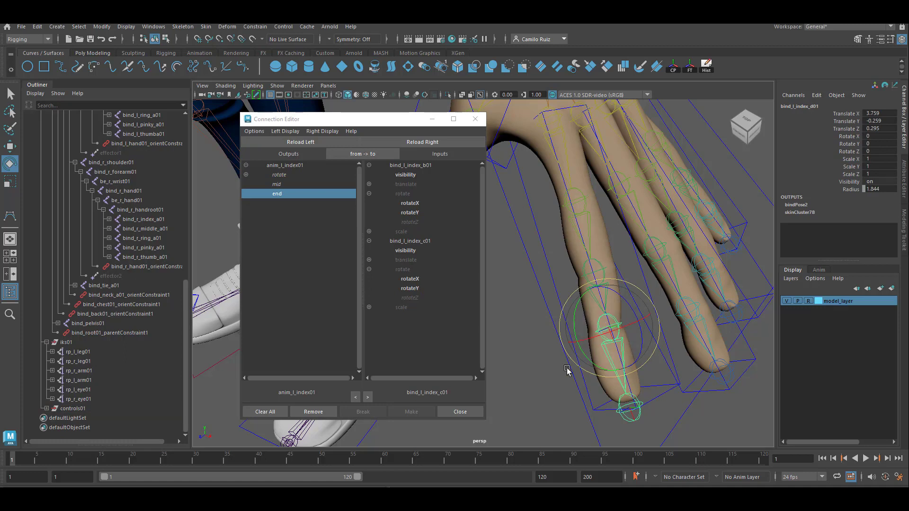
{"action": "left_click", "coordinate": [429, 142]}
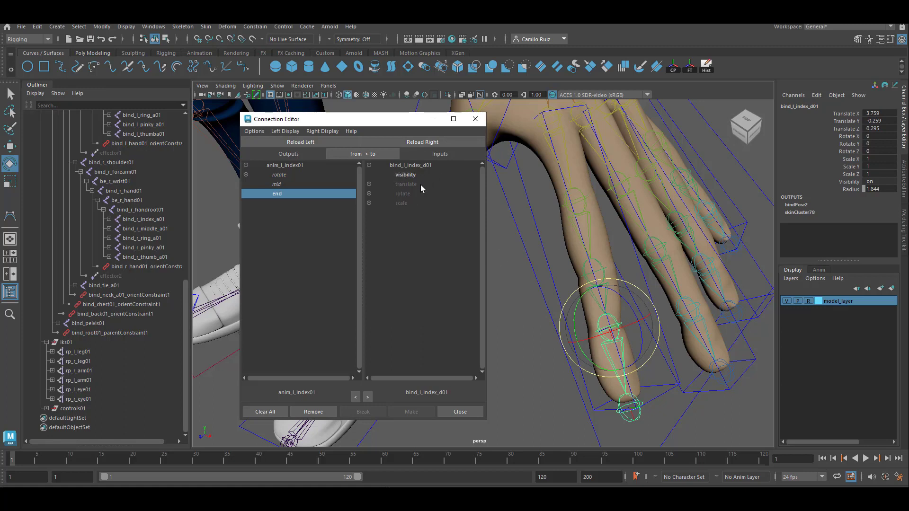
{"action": "left_click", "coordinate": [369, 193]}
{"action": "left_click", "coordinate": [413, 224]}
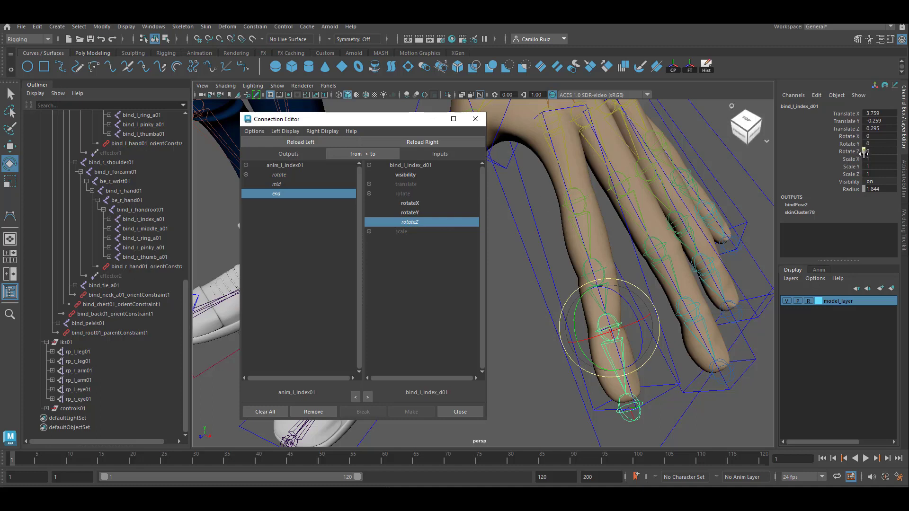
- Test the left index finger's curl with end at about -80.3 and mid at about -86.7, and reset both to 0
{"action": "left_click", "coordinate": [544, 242]}
{"action": "middle_click_drag", "start_coordinate": [741, 175], "coordinate": [323, 222]}
{"action": "left_click", "coordinate": [856, 145]}
{"action": "middle_click_drag", "start_coordinate": [651, 162], "coordinate": [333, 178]}
{"action": "left_click_drag", "start_coordinate": [587, 242], "coordinate": [717, 146], "text": "alt"}
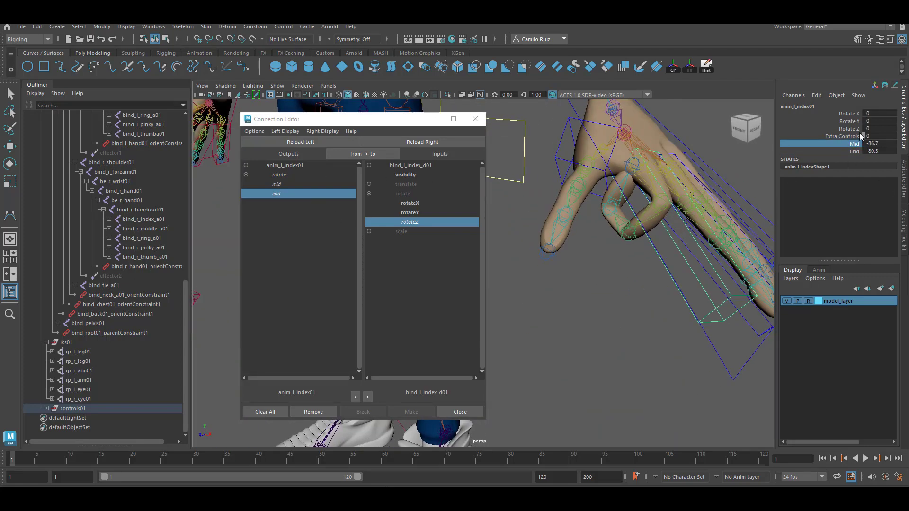
{"action": "middle_click_drag", "start_coordinate": [717, 146], "coordinate": [864, 152]}
{"action": "left_click_drag", "start_coordinate": [706, 159], "coordinate": [620, 163], "text": "alt"}
{"action": "left_click_drag", "start_coordinate": [875, 143], "coordinate": [873, 152]}
{"action": "type", "text": "0"}
{"action": "key", "text": "Return"}
- Curl the left index finger again with mid at about -77.5 and end at about -92.5, and return both to 0
{"action": "left_click", "coordinate": [857, 144]}
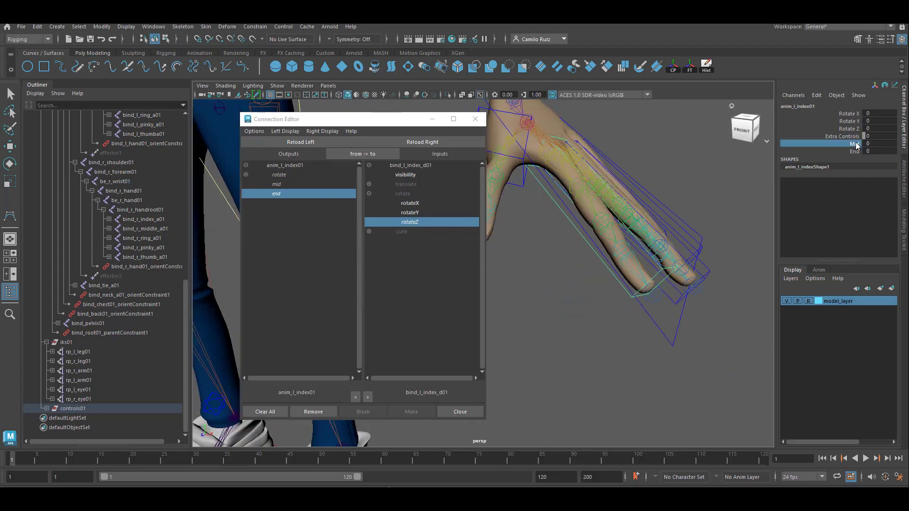
{"action": "middle_click_drag", "start_coordinate": [555, 161], "coordinate": [271, 143]}
{"action": "key", "text": "ctrl+z"}
{"action": "key", "text": "ctrl+z"}
{"action": "key", "text": "ctrl+z"}
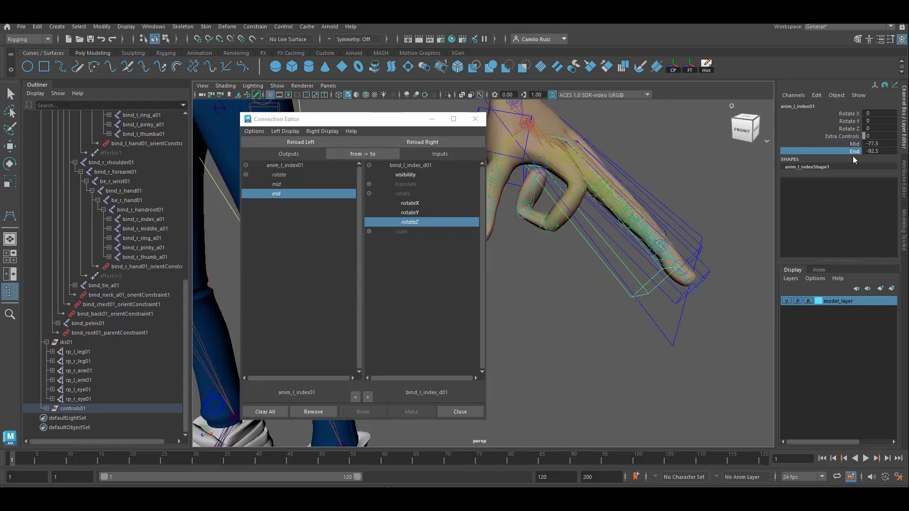
{"action": "left_click_drag", "start_coordinate": [561, 294], "coordinate": [638, 265], "text": "alt"}
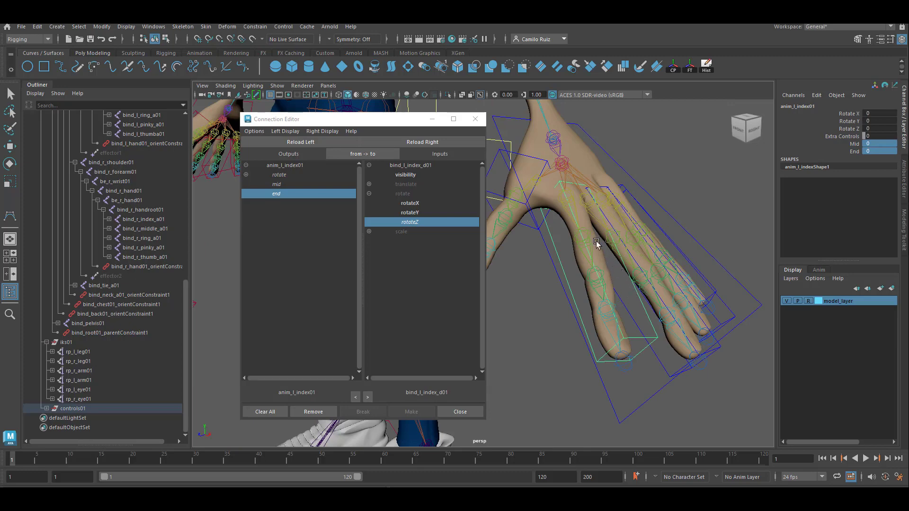
{"action": "left_click_drag", "start_coordinate": [579, 242], "coordinate": [616, 234], "text": "alt"}
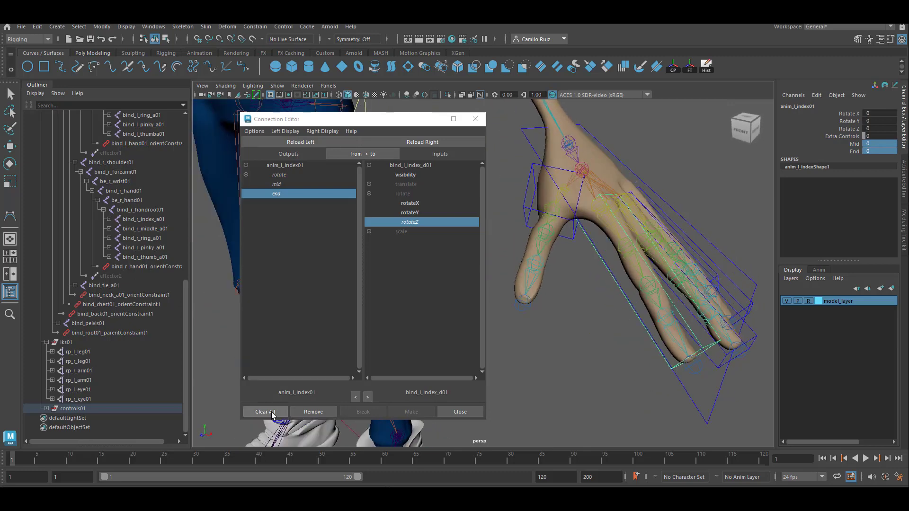
- Clear the Connection Editor and load the left thumb control anim_l_thumb01 as the output object
{"action": "left_click", "coordinate": [265, 412]}
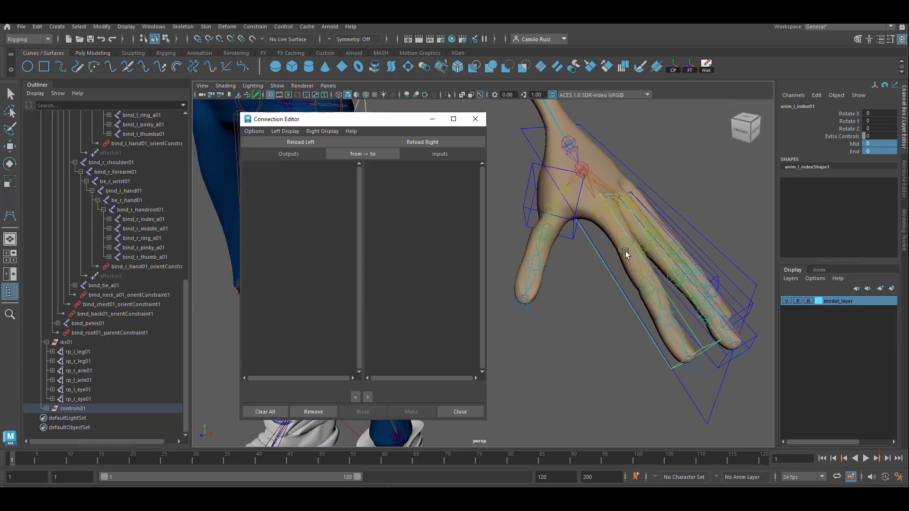
{"action": "left_click", "coordinate": [572, 242]}
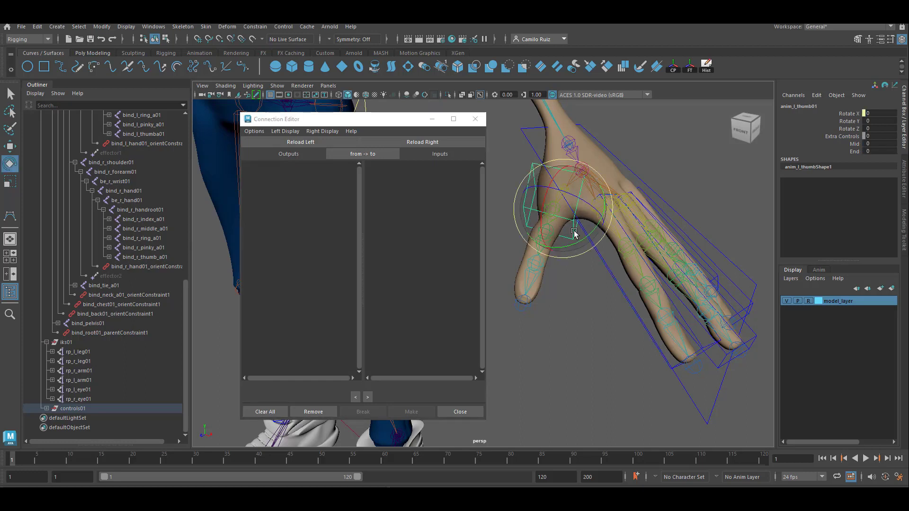
{"action": "left_click", "coordinate": [300, 142]}
- Load joints bind_l_thumb_b01 and bind_l_thumb_c01 together as the input objects in the Connection Editor
{"action": "left_click", "coordinate": [555, 209]}
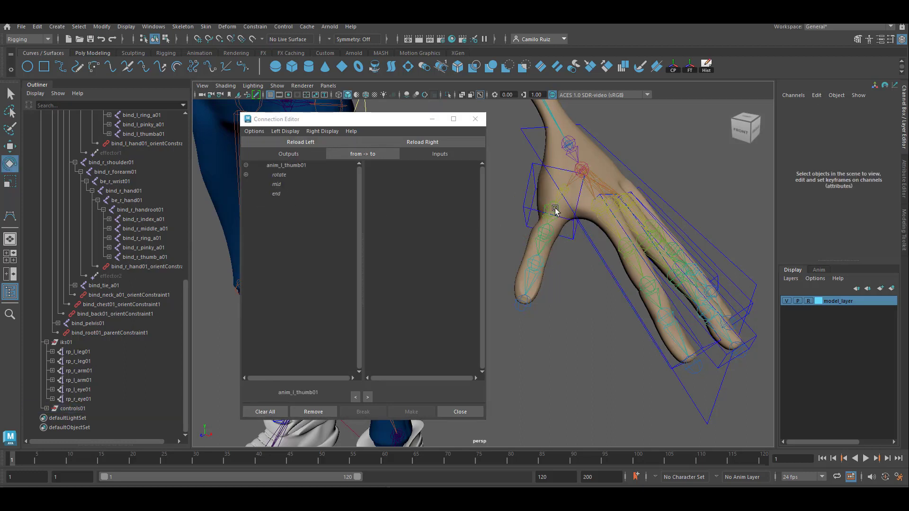
{"action": "left_click", "coordinate": [555, 210]}
{"action": "key", "text": "q"}
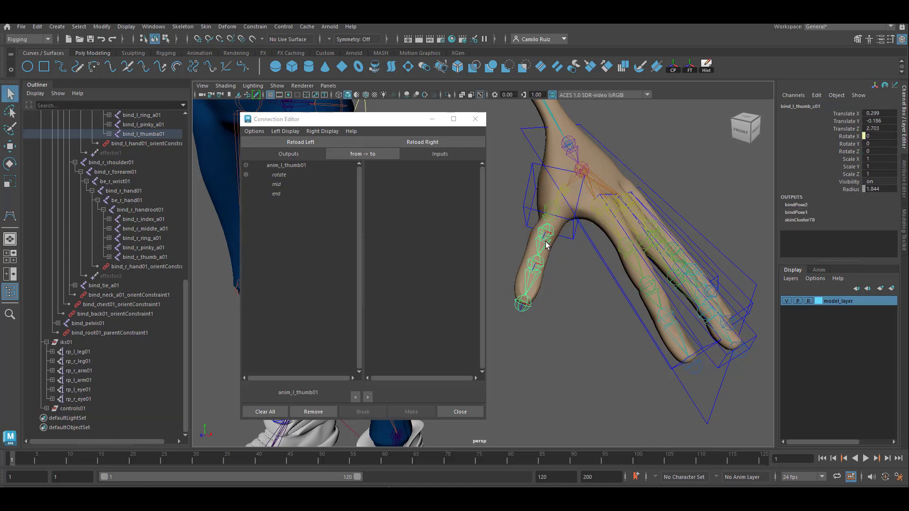
{"action": "left_click", "coordinate": [552, 218]}
{"action": "scroll", "coordinate": [549, 230], "scroll_direction": "up", "scroll_amount": 5}
{"action": "left_click", "coordinate": [647, 178]}
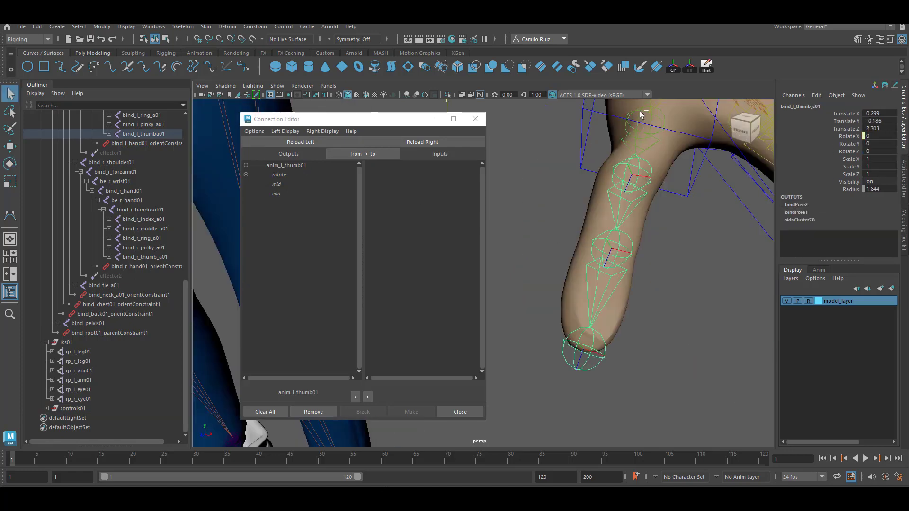
{"action": "left_click", "coordinate": [648, 124]}
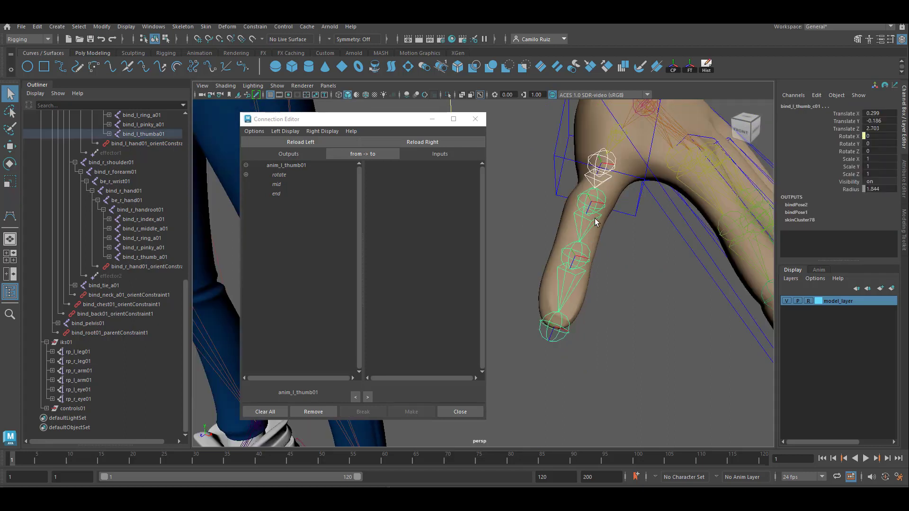
{"action": "left_click", "coordinate": [595, 219], "text": "ctrl"}
{"action": "left_click", "coordinate": [599, 180], "text": "ctrl"}
{"action": "key", "text": "ctrl+z"}
{"action": "key", "text": "ctrl+z"}
{"action": "left_click", "coordinate": [437, 142]}
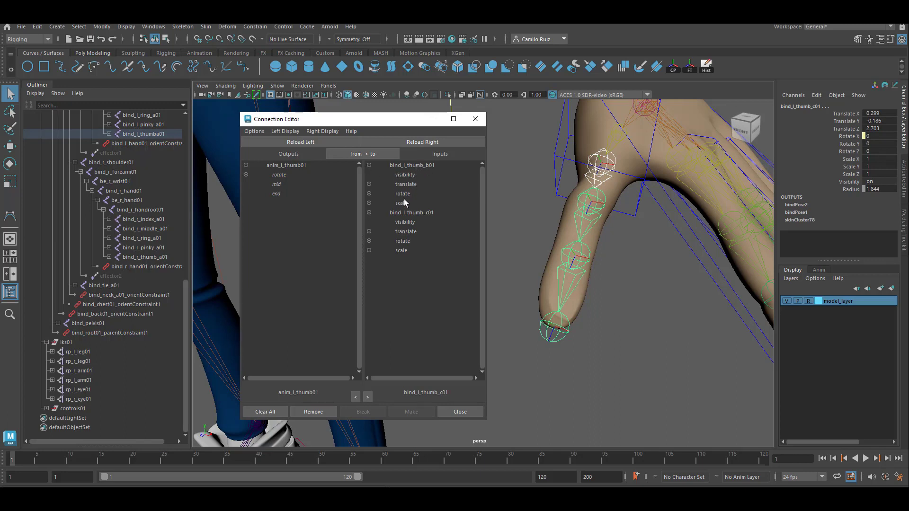
- Expand the rotate attributes of both thumb joints and check the Rotate X channel of bind_l_thumb_c01
{"action": "left_click", "coordinate": [369, 194]}
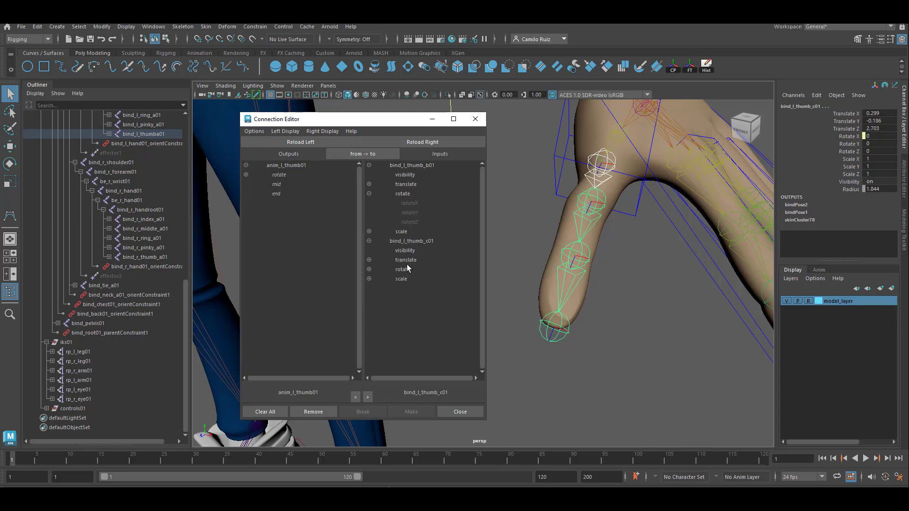
{"action": "left_click", "coordinate": [369, 270]}
{"action": "left_click", "coordinate": [847, 137]}
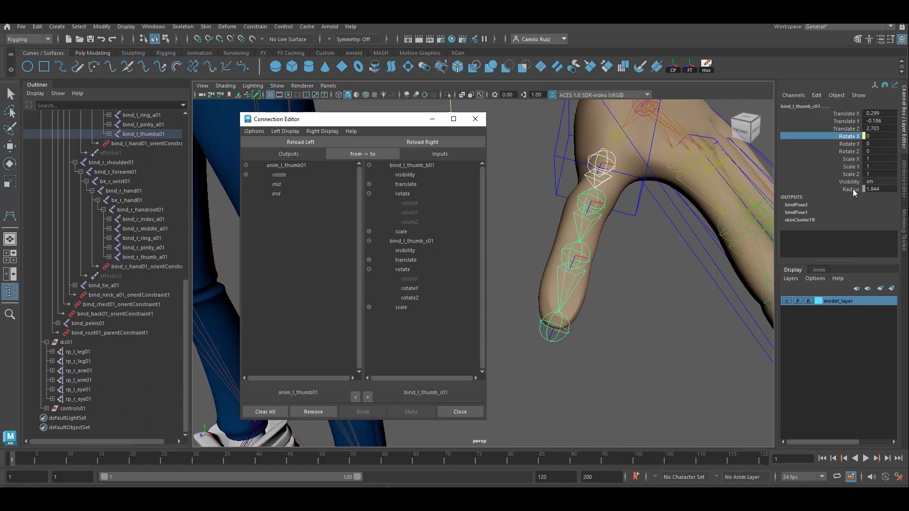
- Test the left thumb control with Rotate X and mid at 50 and with end at about 63.8, returning each to 0
{"action": "left_click", "coordinate": [558, 173]}
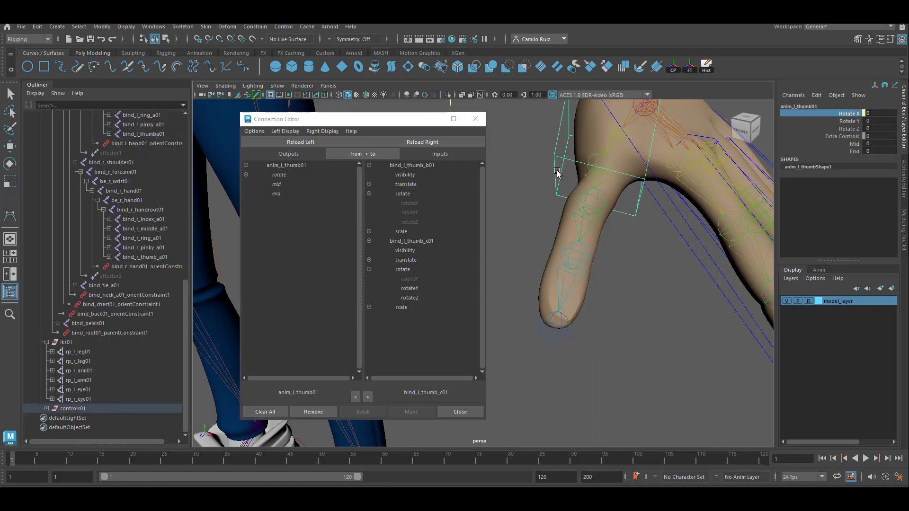
{"action": "left_click", "coordinate": [855, 144]}
{"action": "mouse_move", "coordinate": [681, 239]}
{"action": "middle_mouse_down"}
{"action": "mouse_move", "coordinate": [860, 239]}
{"action": "mouse_move", "coordinate": [608, 232]}
{"action": "mouse_move", "coordinate": [853, 198]}
{"action": "mouse_move", "coordinate": [872, 154]}
{"action": "mouse_move", "coordinate": [674, 237]}
{"action": "mouse_move", "coordinate": [746, 239]}
{"action": "mouse_move", "coordinate": [690, 244]}
{"action": "middle_mouse_up"}
{"action": "key", "text": "ctrl+z"}
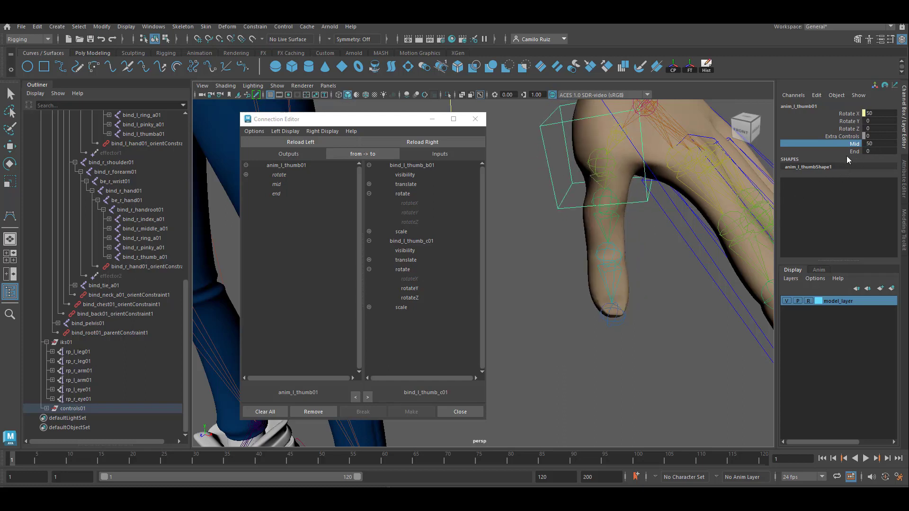
{"action": "key", "text": "ctrl+z"}
{"action": "left_click", "coordinate": [853, 151]}
{"action": "middle_click_drag", "start_coordinate": [607, 213], "coordinate": [905, 196]}
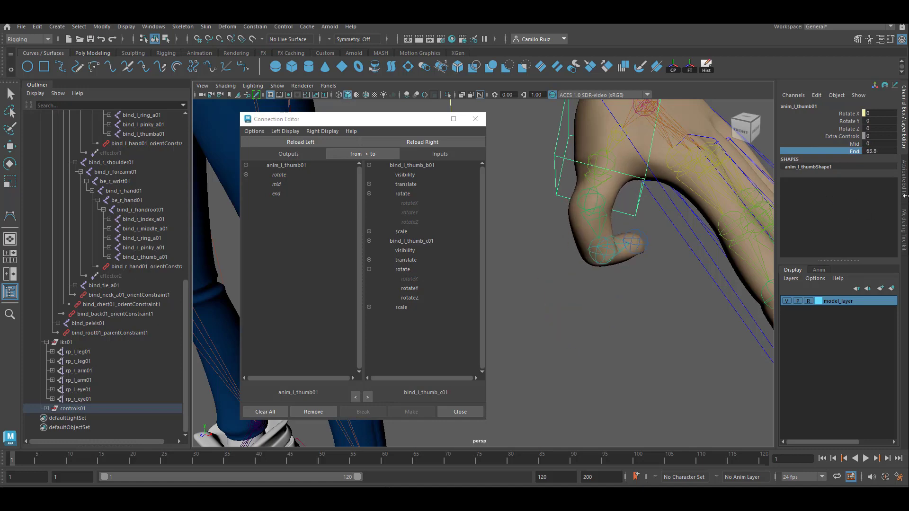
{"action": "middle_click_drag", "start_coordinate": [653, 236], "coordinate": [586, 274]}
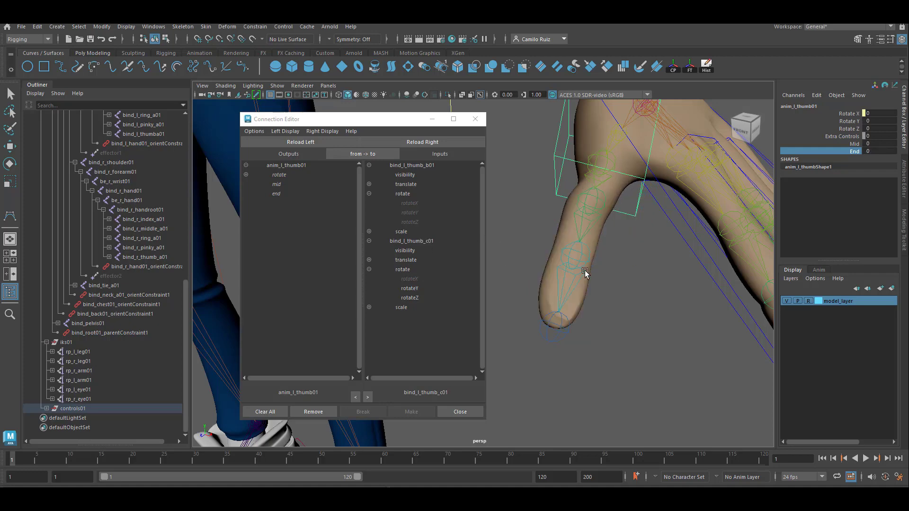
- Close the Connection Editor and reopen it with the left middle finger control anim_l_middle01 as the output object
{"action": "left_click_drag", "start_coordinate": [585, 274], "coordinate": [550, 250], "text": "alt"}
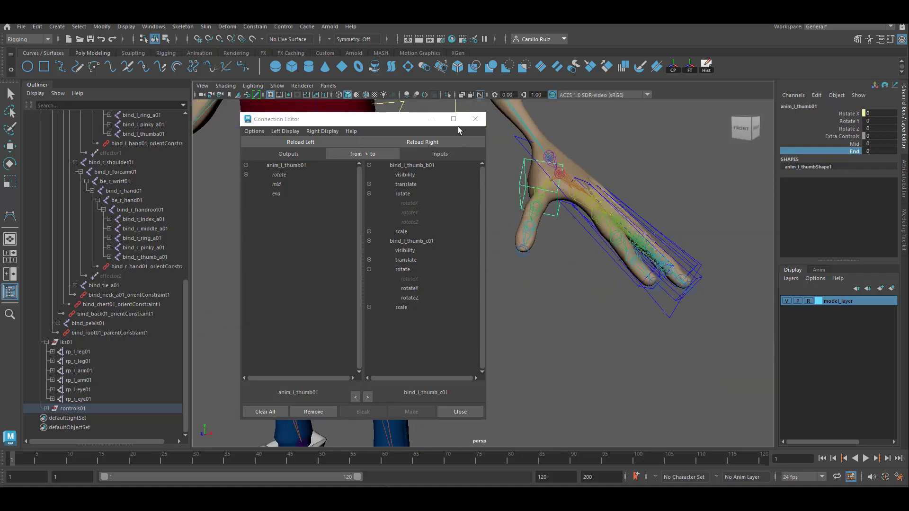
{"action": "left_click", "coordinate": [476, 119]}
{"action": "left_click_drag", "start_coordinate": [531, 203], "coordinate": [578, 252], "text": "alt"}
{"action": "right_click_drag", "start_coordinate": [577, 253], "coordinate": [592, 264], "text": "alt"}
{"action": "middle_click_drag", "start_coordinate": [606, 233], "coordinate": [602, 182], "text": "alt"}
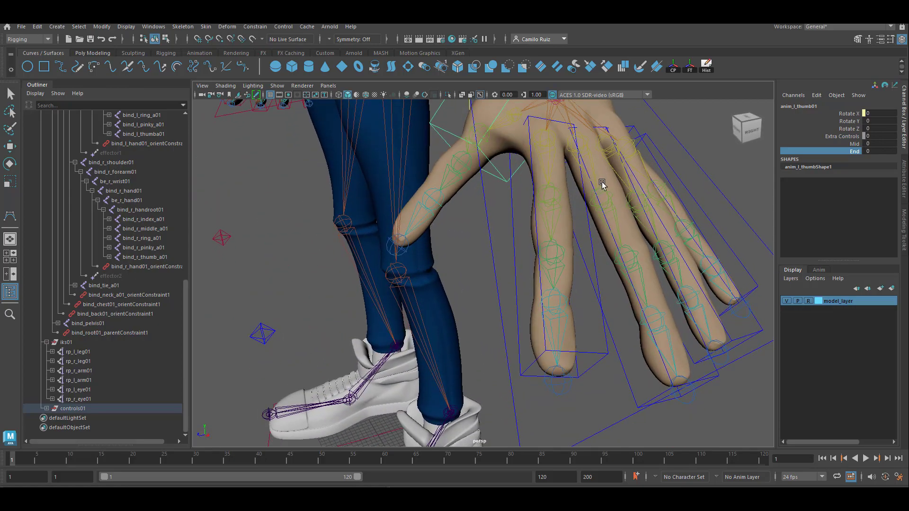
{"action": "scroll", "coordinate": [602, 190], "scroll_direction": "down", "scroll_amount": 3}
{"action": "left_click_drag", "start_coordinate": [603, 266], "coordinate": [586, 276], "text": "alt"}
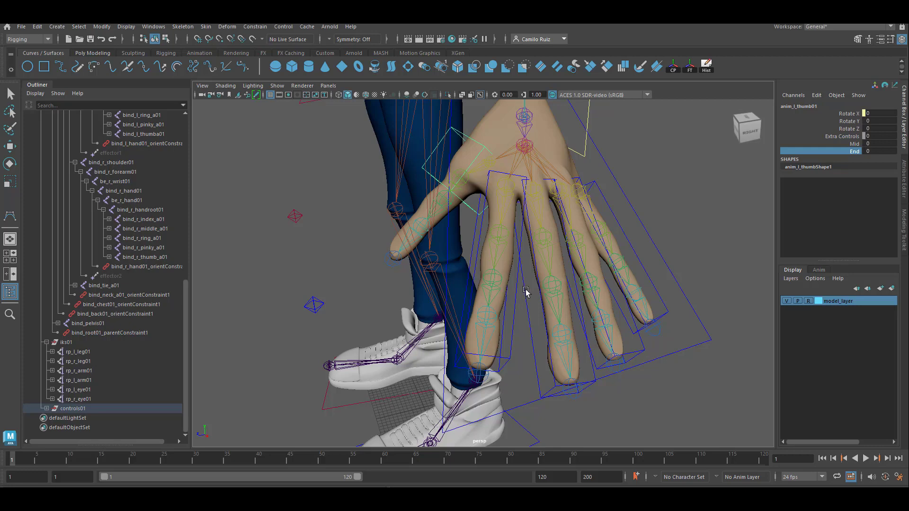
{"action": "left_click", "coordinate": [527, 291]}
{"action": "left_click", "coordinate": [154, 28]}
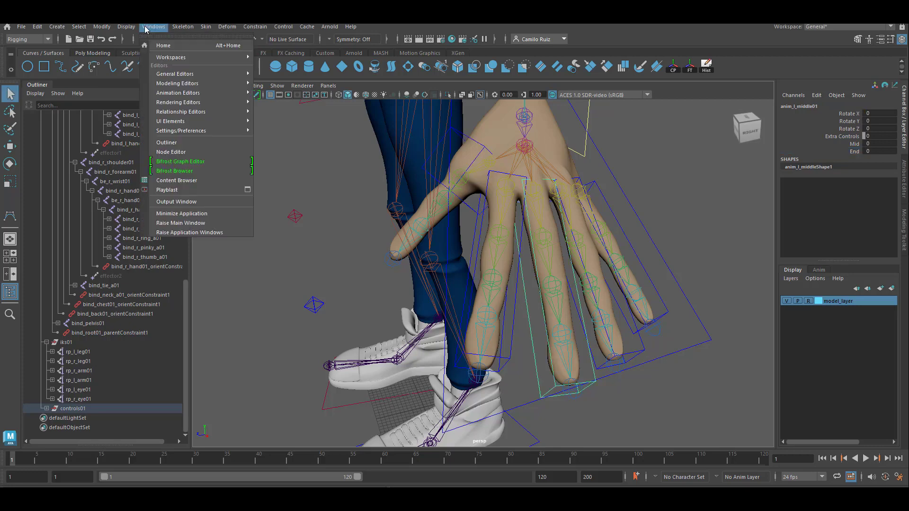
{"action": "mouse_move", "coordinate": [208, 76]}
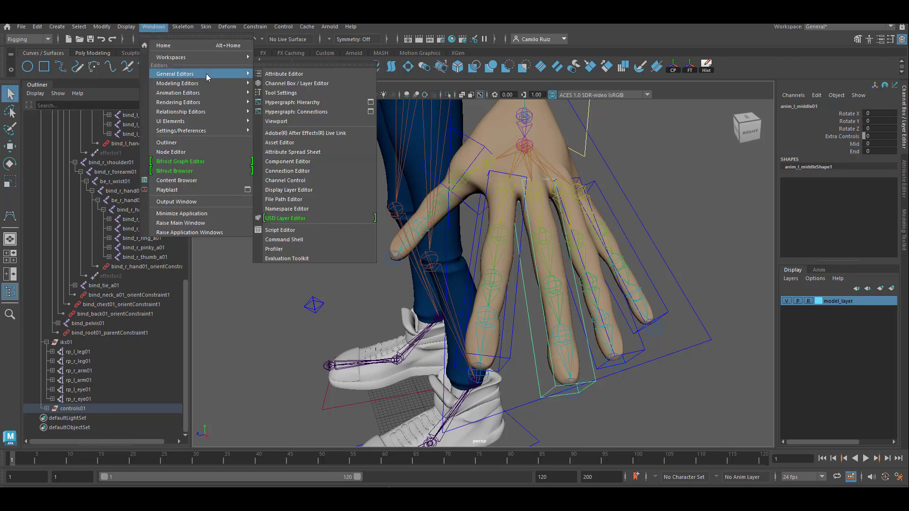
{"action": "left_click", "coordinate": [326, 171]}
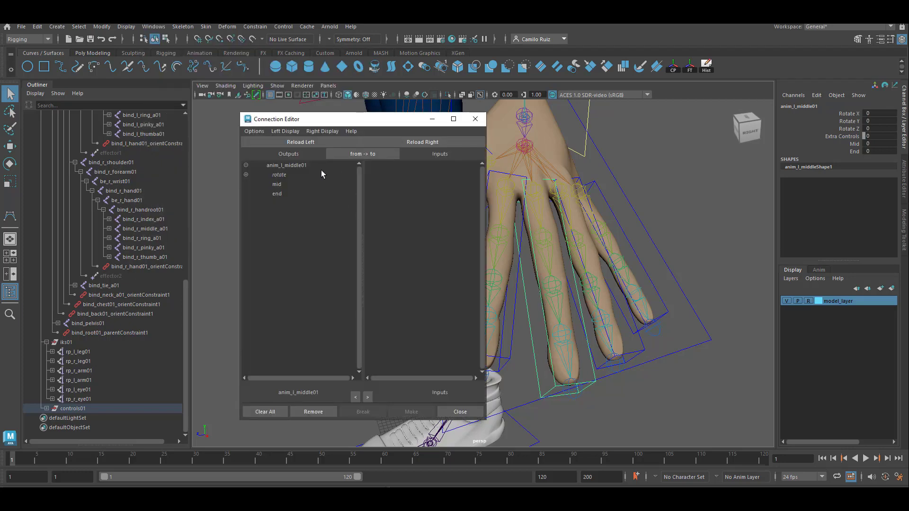
- Load joints bind_l_middle_b01 and bind_l_middle_c01 as the input objects in the Connection Editor
{"action": "left_click_drag", "start_coordinate": [547, 239], "coordinate": [581, 255], "text": "alt"}
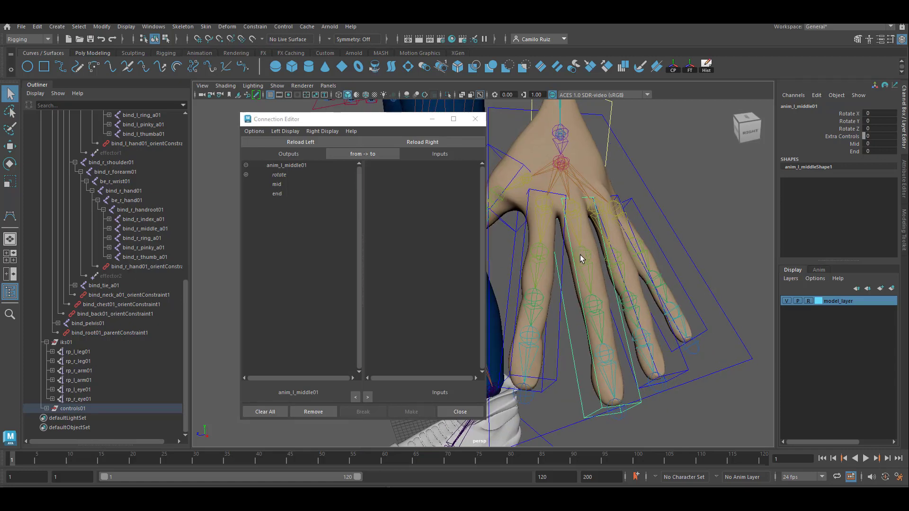
{"action": "scroll", "coordinate": [580, 255], "scroll_direction": "up", "scroll_amount": 3}
{"action": "middle_click_drag", "start_coordinate": [582, 264], "coordinate": [540, 237], "text": "alt"}
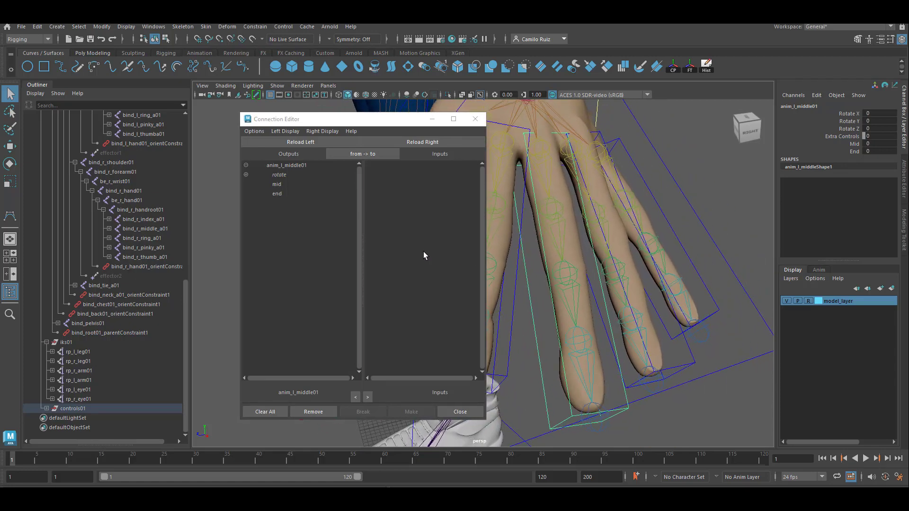
{"action": "left_click", "coordinate": [552, 207]}
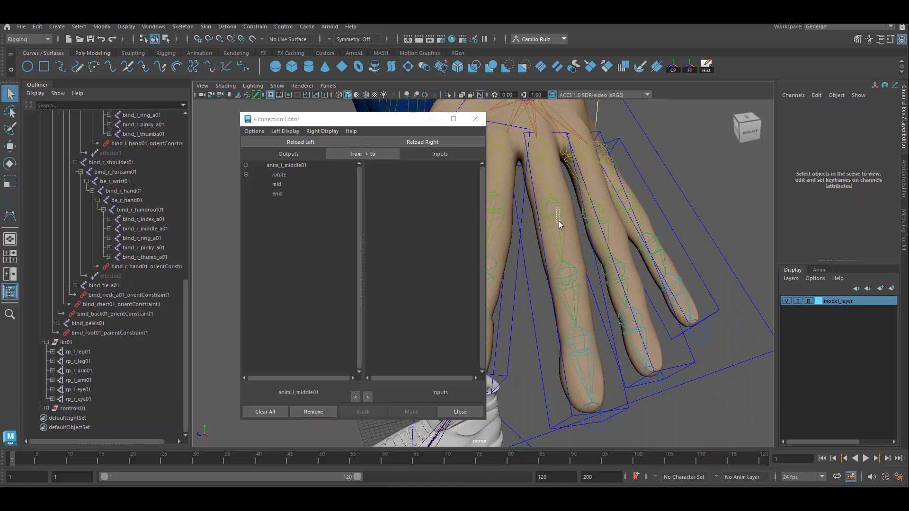
{"action": "left_click", "coordinate": [555, 213]}
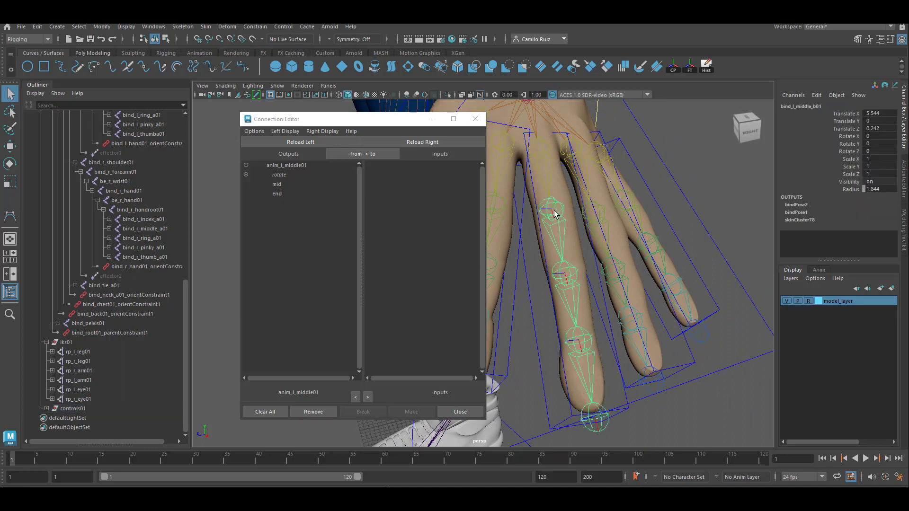
{"action": "left_click", "coordinate": [570, 276]}
{"action": "left_click", "coordinate": [429, 143]}
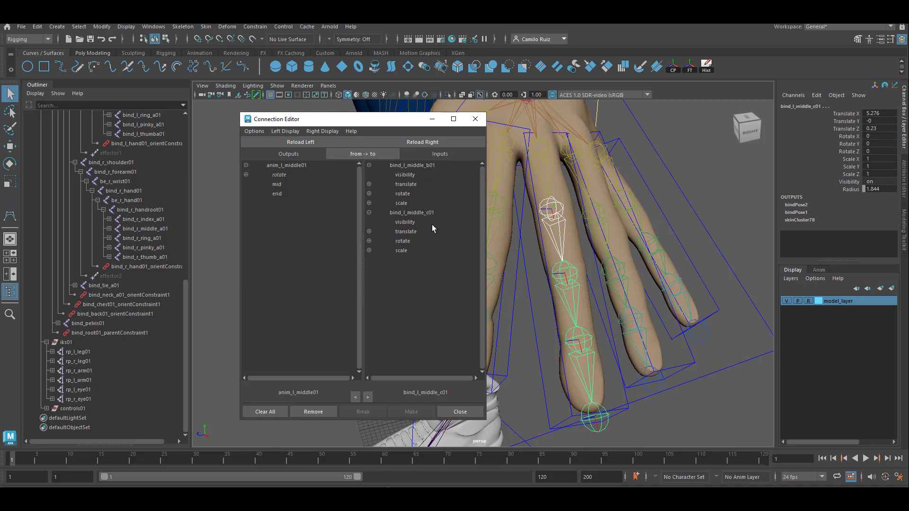
- Connect the mid attribute of anim_l_middle01 to the rotateZ of both bind_l_middle_c01 and bind_l_middle_b01
{"action": "left_click", "coordinate": [369, 193]}
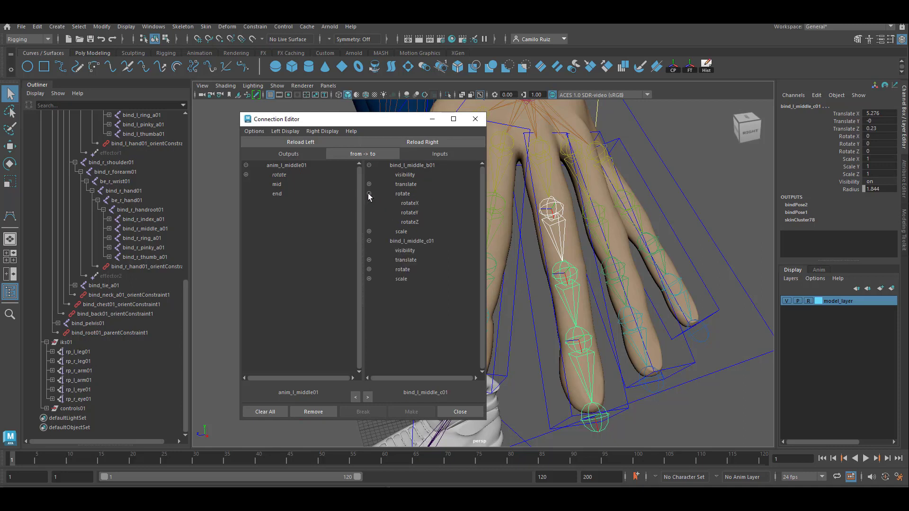
{"action": "left_click", "coordinate": [369, 269]}
{"action": "left_click", "coordinate": [277, 185]}
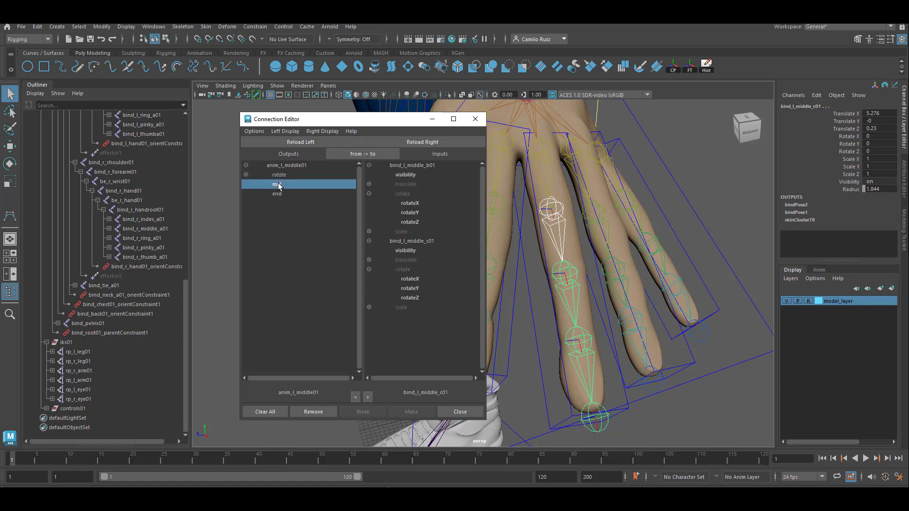
{"action": "left_click", "coordinate": [410, 298]}
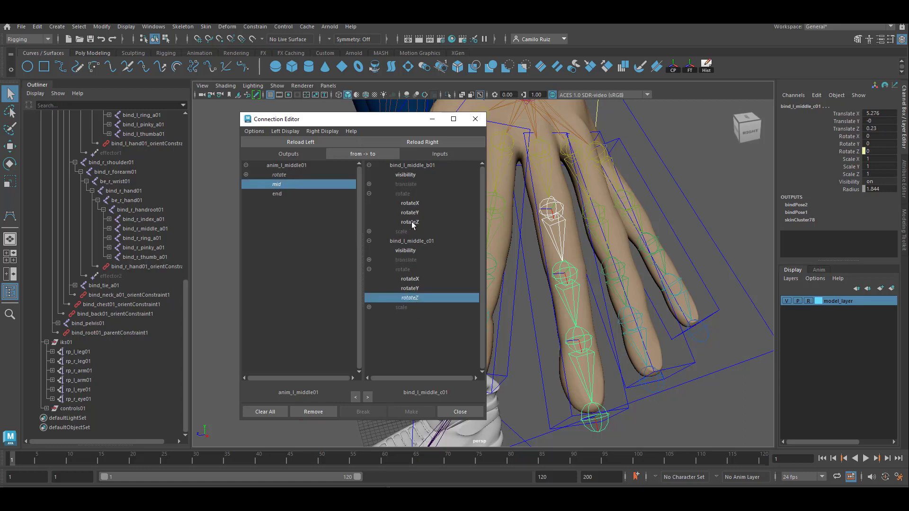
{"action": "left_click", "coordinate": [410, 222]}
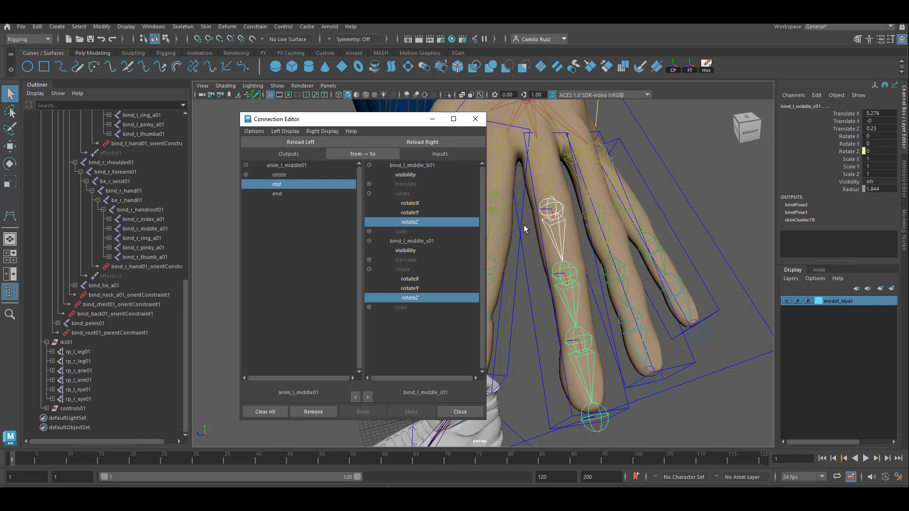
- Test the mid attribute on the left middle finger control and return it to 0
{"action": "left_click", "coordinate": [538, 341]}
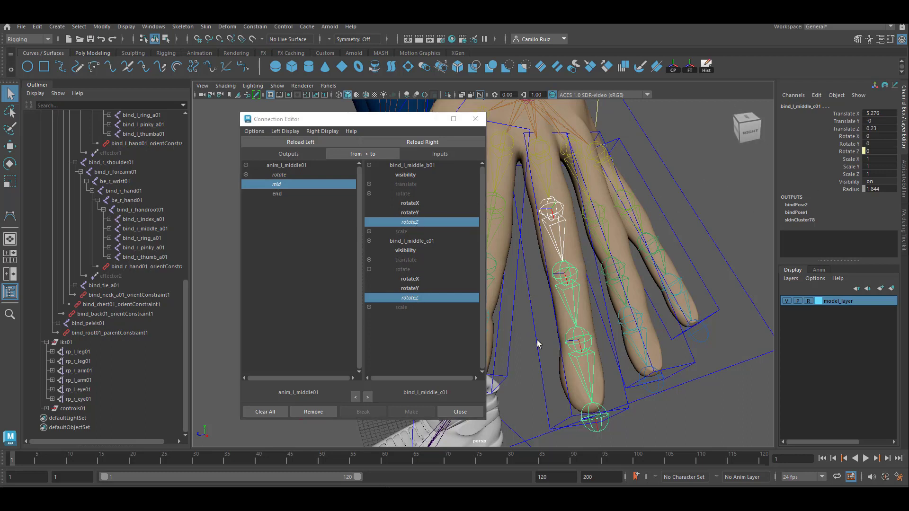
{"action": "left_click", "coordinate": [855, 144]}
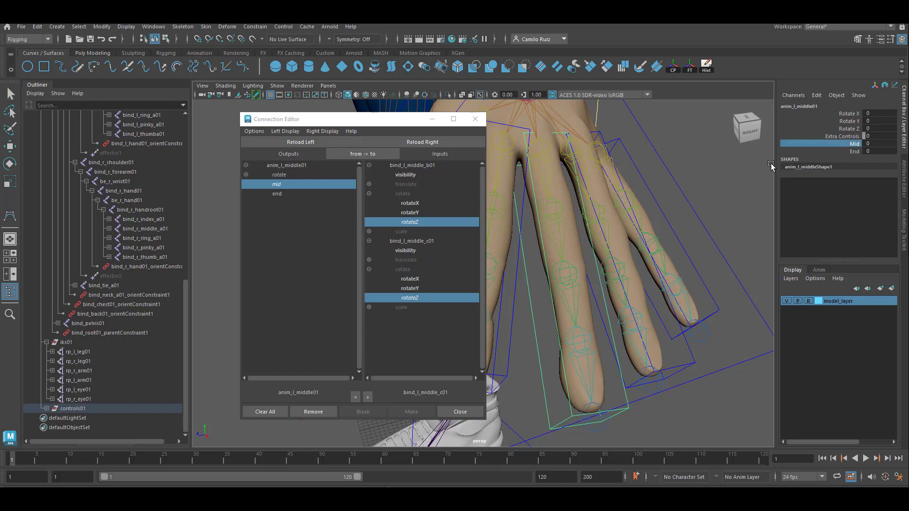
{"action": "middle_click_drag", "start_coordinate": [776, 166], "coordinate": [649, 325]}
- Connect the end attribute of anim_l_middle01 to the rotateZ of joint bind_l_middle_d01
{"action": "key", "text": "q"}
{"action": "left_click", "coordinate": [583, 344]}
{"action": "left_click", "coordinate": [277, 194]}
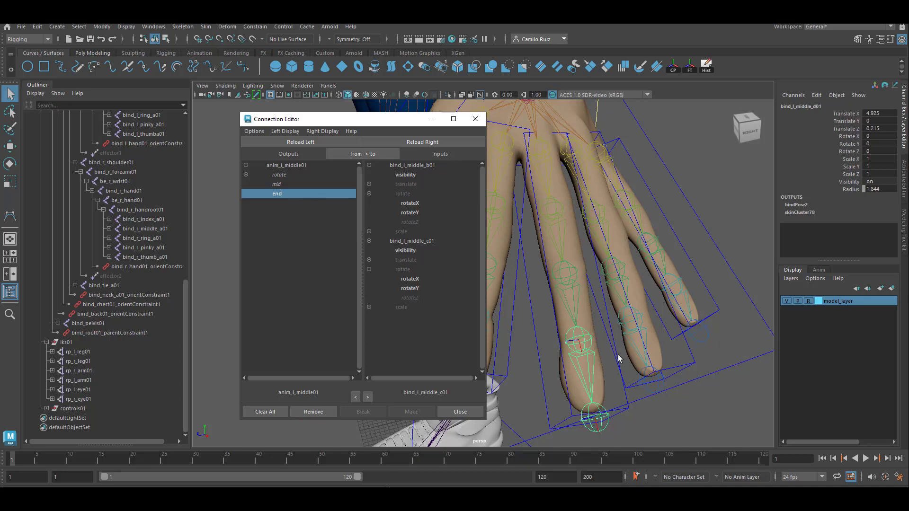
{"action": "left_click", "coordinate": [588, 345]}
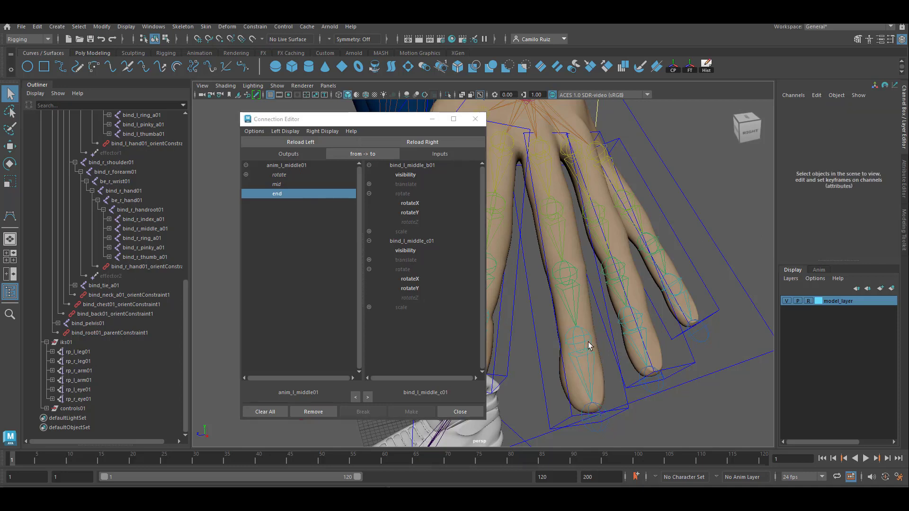
{"action": "left_click", "coordinate": [582, 341]}
{"action": "left_click", "coordinate": [426, 142]}
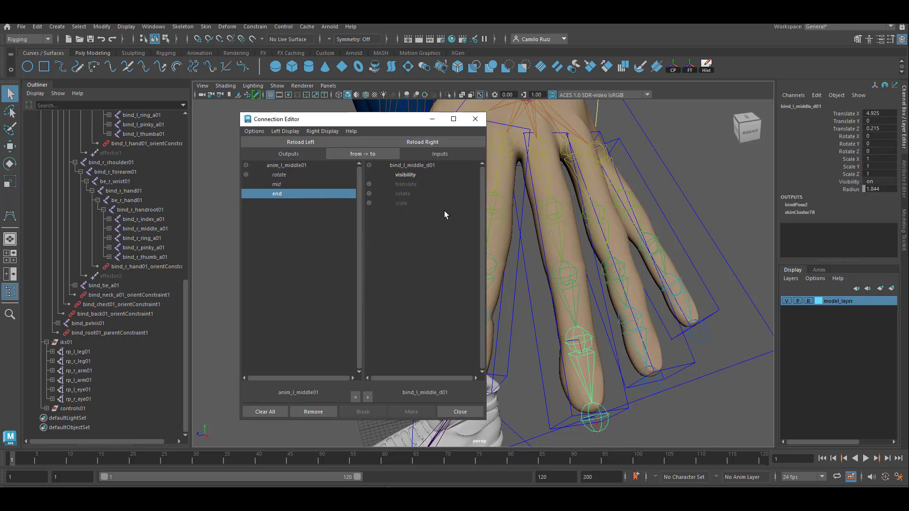
{"action": "left_click", "coordinate": [369, 193]}
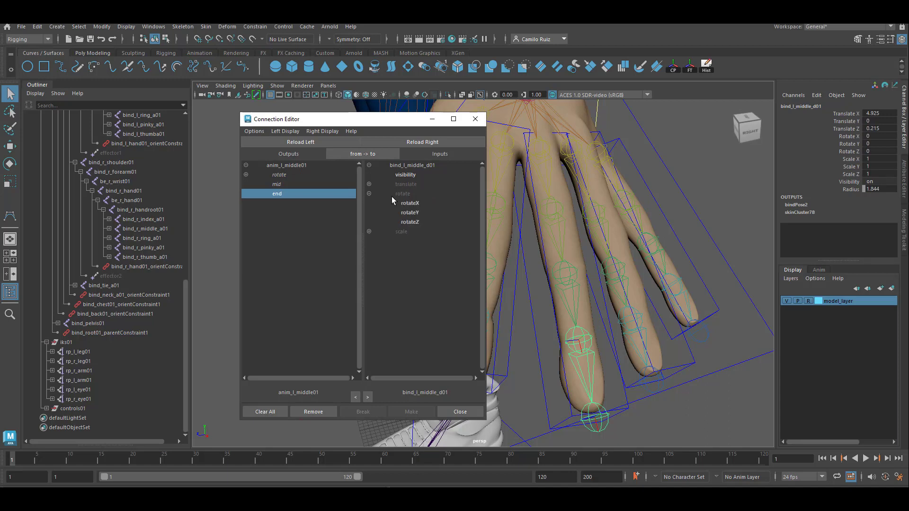
{"action": "left_click", "coordinate": [415, 224]}
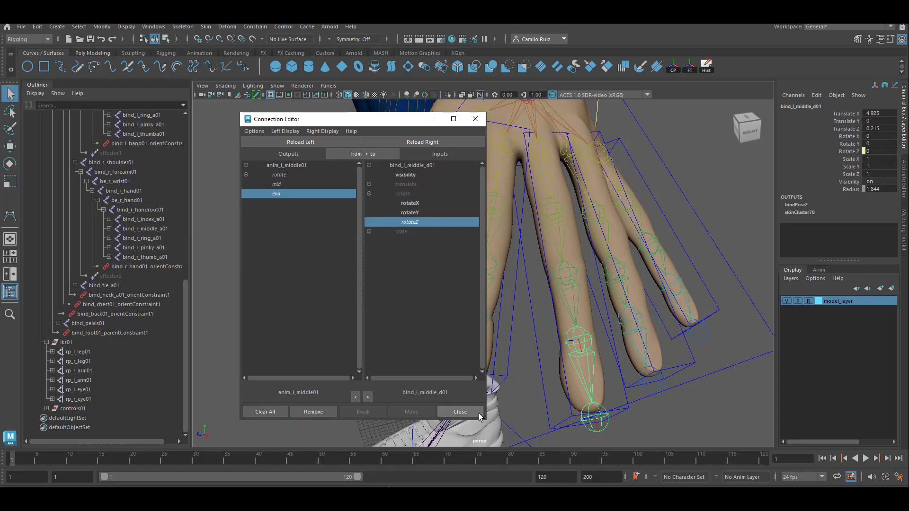
- Test the end attribute on the left middle finger control and undo the change
{"action": "left_click", "coordinate": [534, 311]}
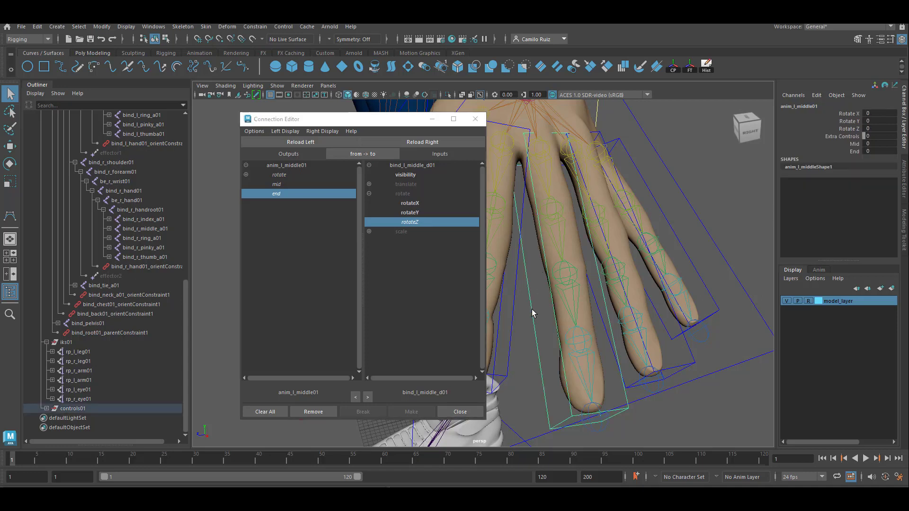
{"action": "left_click", "coordinate": [860, 152]}
{"action": "middle_click_drag", "start_coordinate": [701, 183], "coordinate": [225, 245]}
{"action": "key", "text": "ctrl+z"}
- Close the Connection Editor and look over the whole character rig
{"action": "scroll", "coordinate": [532, 213], "scroll_direction": "down", "scroll_amount": 5}
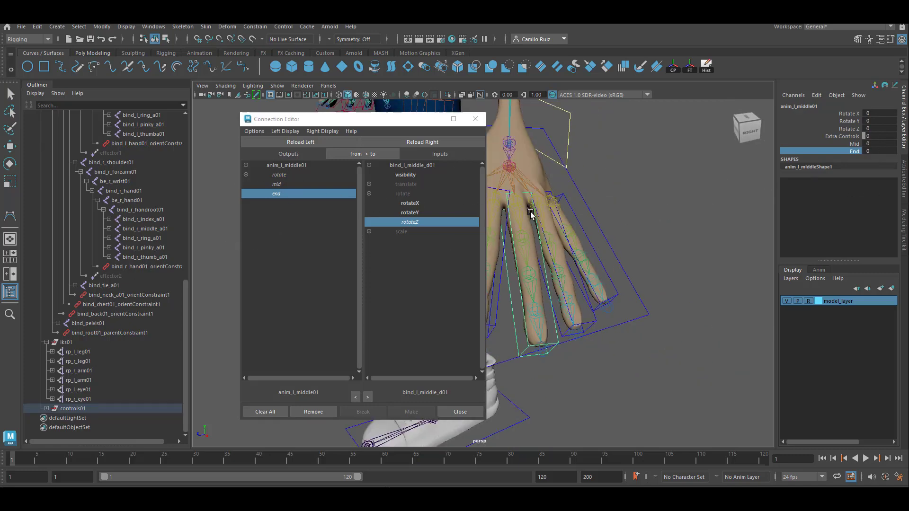
{"action": "left_click", "coordinate": [476, 119]}
{"action": "left_click_drag", "start_coordinate": [466, 243], "coordinate": [524, 310], "text": "alt"}
{"action": "middle_click_drag", "start_coordinate": [500, 230], "coordinate": [506, 308], "text": "alt"}
{"action": "left_click_drag", "start_coordinate": [454, 305], "coordinate": [492, 305], "text": "alt"}
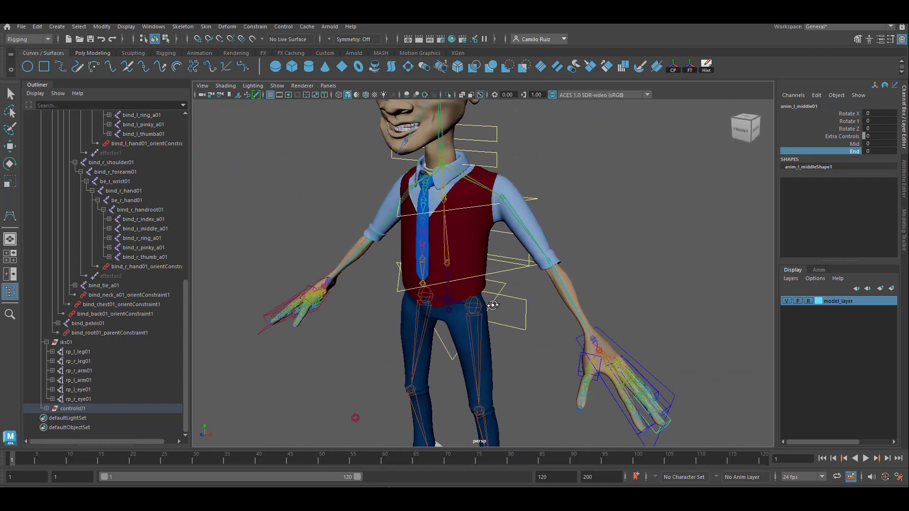
{"action": "scroll", "coordinate": [491, 304], "scroll_direction": "down", "scroll_amount": 4}
{"action": "middle_click_drag", "start_coordinate": [486, 284], "coordinate": [488, 320], "text": "alt"}
{"action": "mouse_move", "coordinate": [487, 320]}
{"action": "left_mouse_down", "text": "alt"}
{"action": "mouse_move", "coordinate": [513, 321]}
{"action": "mouse_move", "coordinate": [478, 314]}
{"action": "left_mouse_up", "text": "alt"}
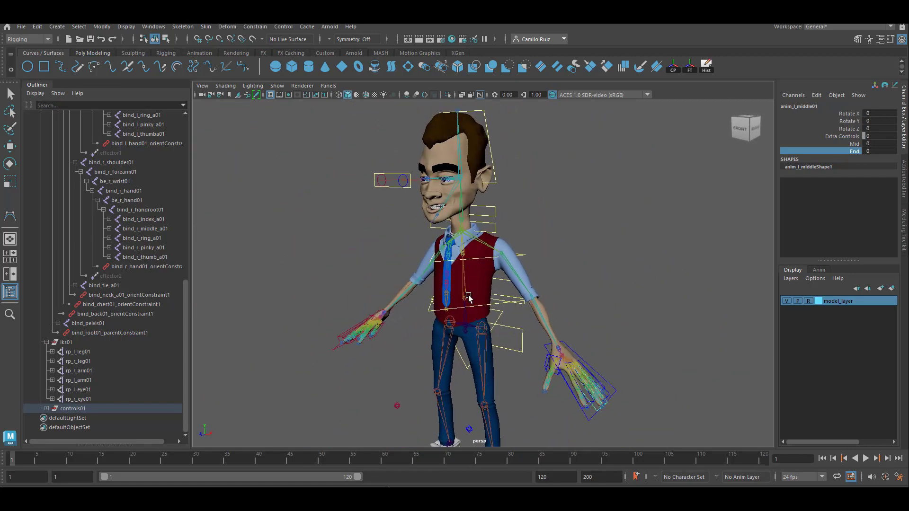